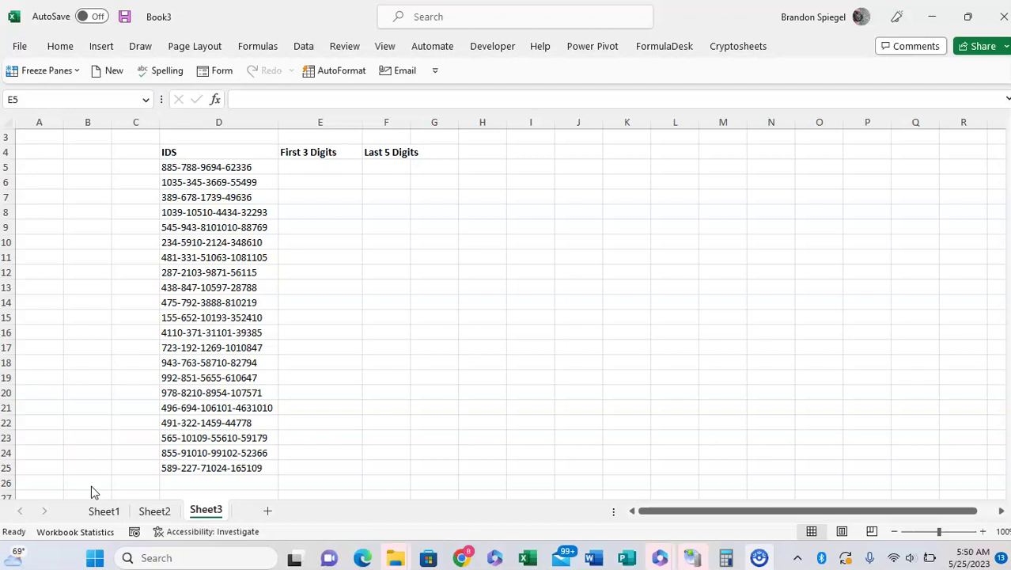
- Review the First 3 Digits and Last 5 Digits headers and the IDs in column D
{"action": "left_click", "coordinate": [390, 281]}
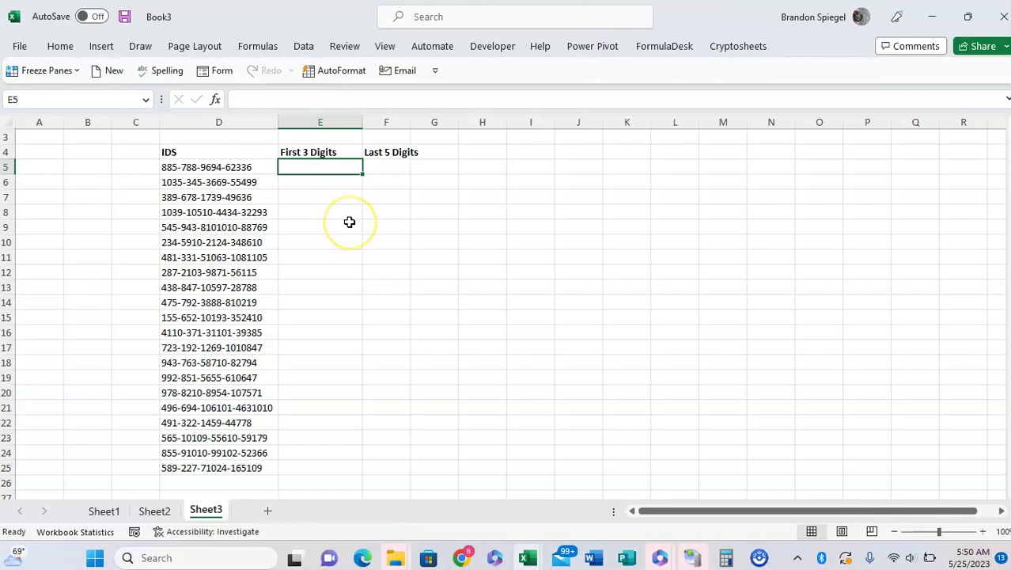
{"action": "key", "text": "Up"}
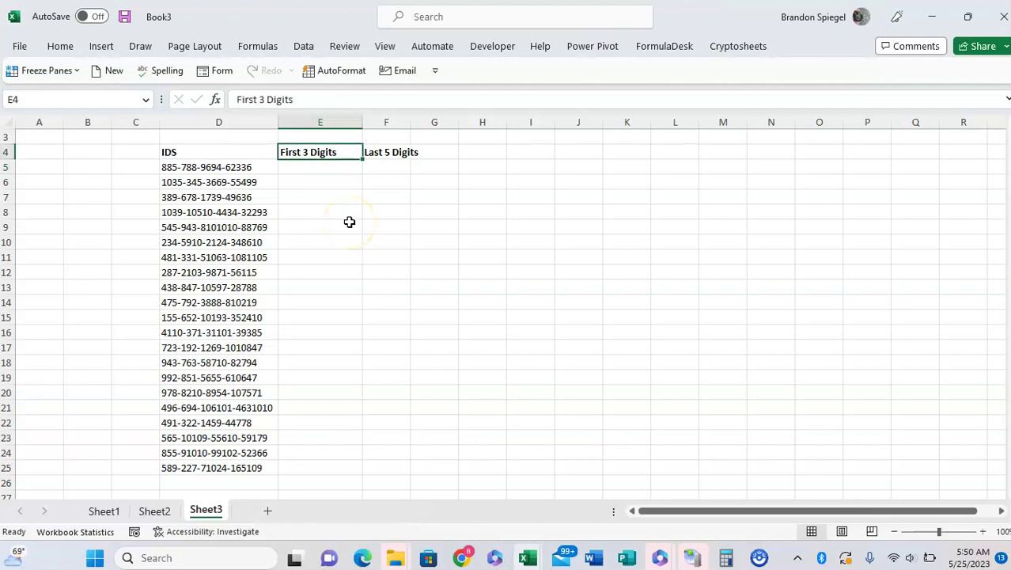
{"action": "key", "text": "Right"}
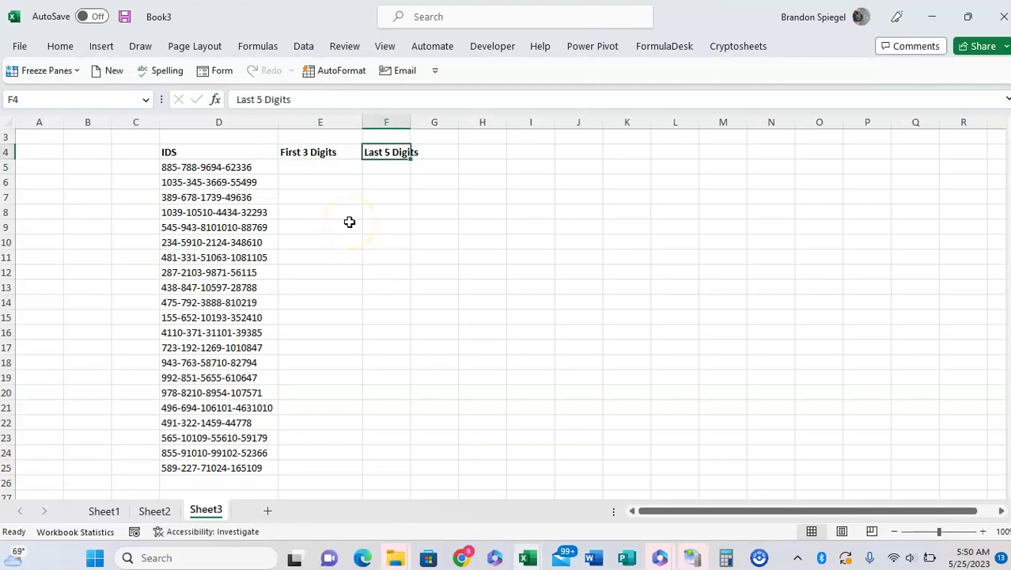
{"action": "key", "text": "Left"}
{"action": "key", "text": "Down"}
{"action": "key", "text": "Left"}
{"action": "key", "text": "ctrl+shift+Down"}
{"action": "key", "text": "Up"}
{"action": "key", "text": "Right"}
{"action": "key", "text": "Down"}
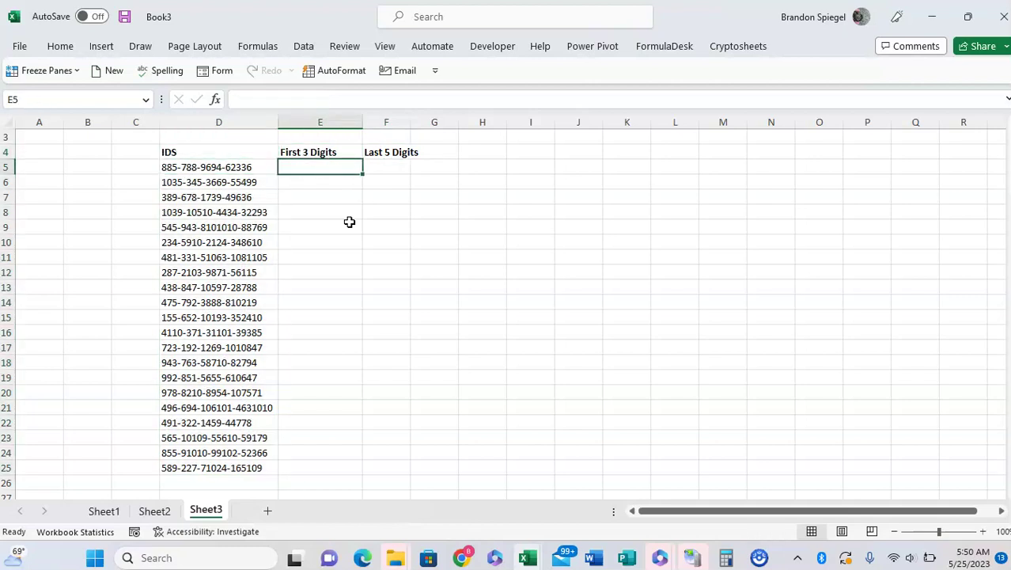
- Enter =TEXTBEFORE(D5,"-") in cell E5 to extract the text before the first hyphen
{"action": "type", "text": "=text"}
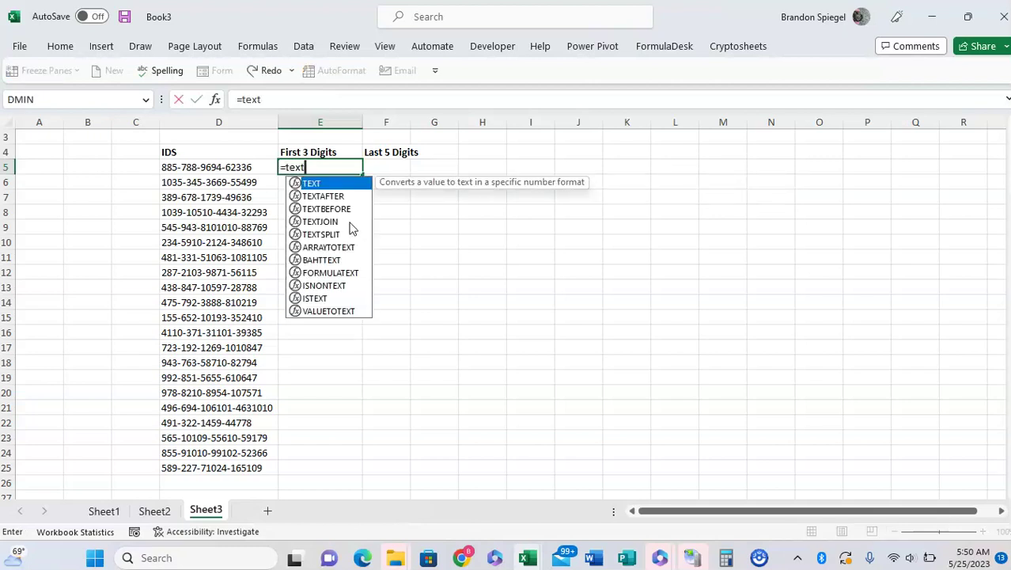
{"action": "type", "text": "before("}
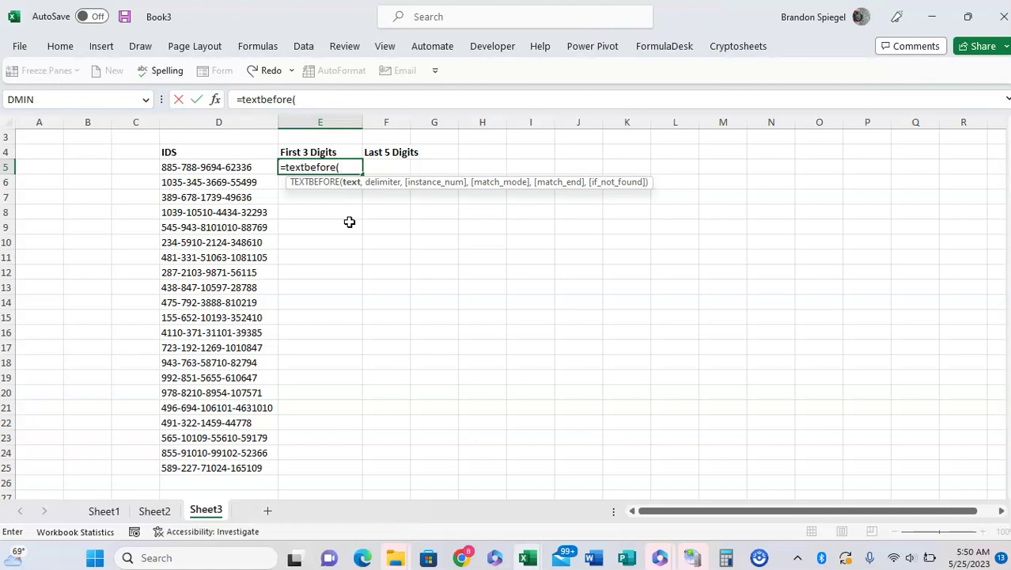
{"action": "left_click", "coordinate": [208, 168]}
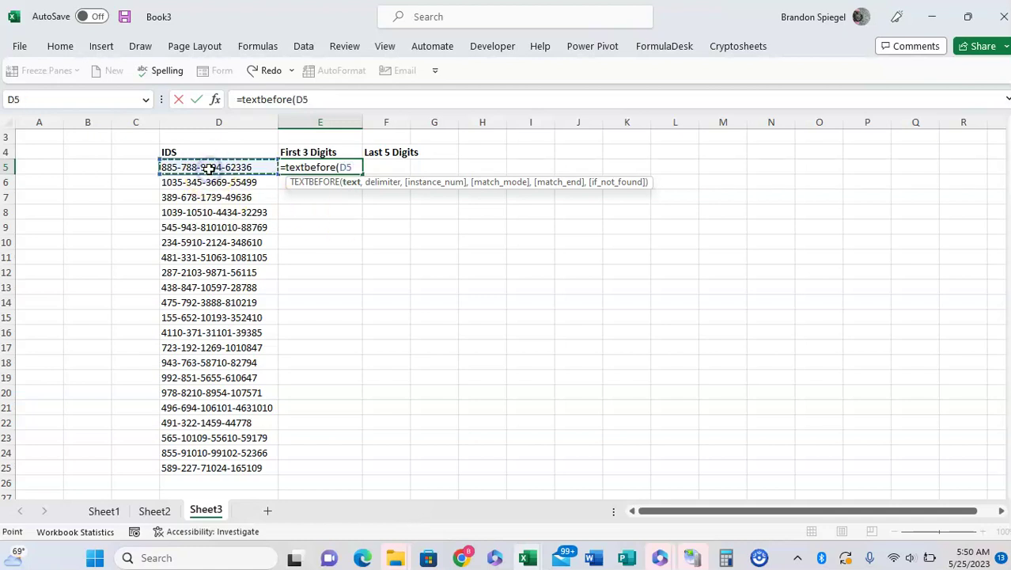
{"action": "type", "text": ",\"-"}
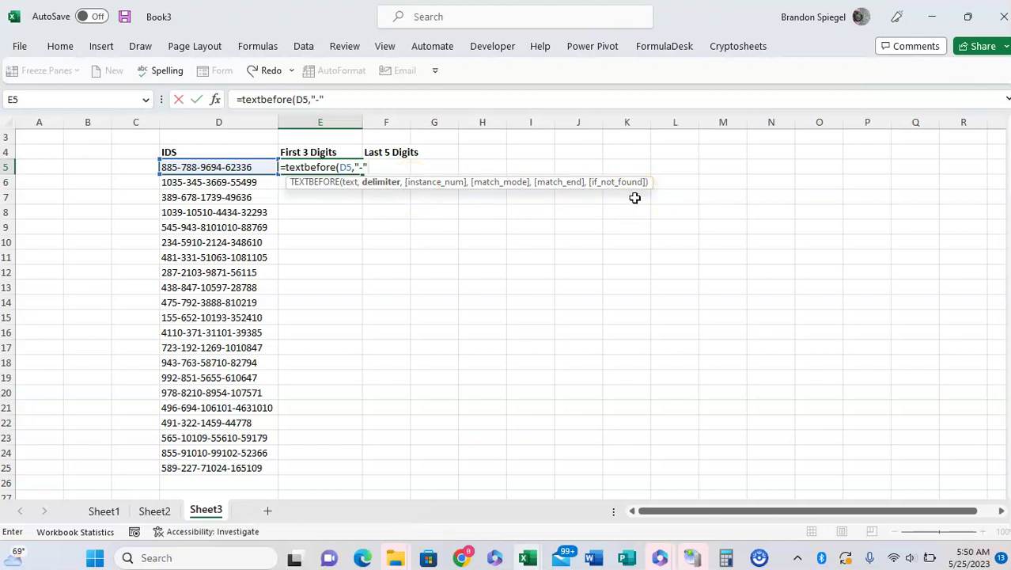
{"action": "type", "text": ")"}
{"action": "key", "text": "Return"}
- Copy the formula in E5 down through E10
{"action": "key", "text": "Up"}
{"action": "key", "text": "ctrl+c"}
{"action": "key", "text": "shift+Down"}
{"action": "key", "text": "shift+Down"}
{"action": "key", "text": "shift+Down"}
{"action": "key", "text": "shift+Down"}
{"action": "key", "text": "shift+Down"}
{"action": "key", "text": "ctrl+v"}
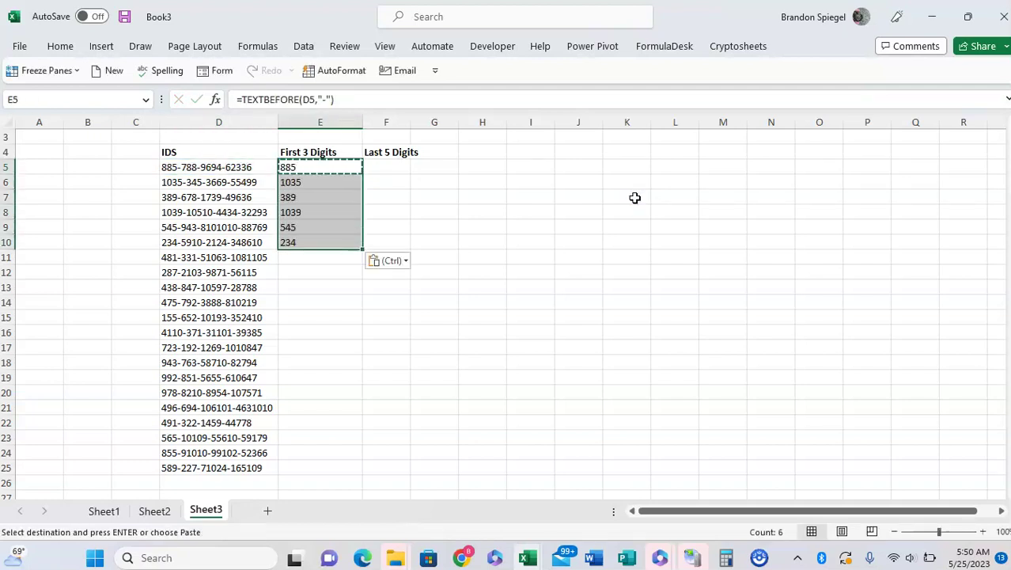
{"action": "key", "text": "Escape"}
- Check the extracted values in the First 3 Digits column from E5 through the end of the filled rows
{"action": "key", "text": "Down"}
{"action": "key", "text": "Down"}
{"action": "key", "text": "Down"}
{"action": "key", "text": "Down"}
{"action": "key", "text": "Down"}
{"action": "key", "text": "Down"}
{"action": "key", "text": "Up"}
{"action": "key", "text": "Up"}
{"action": "key", "text": "Up"}
{"action": "key", "text": "Up"}
{"action": "key", "text": "Up"}
{"action": "key", "text": "Up"}
- Add an instance number of 2 to the TEXTBEFORE formula in E5
{"action": "key", "text": "F2"}
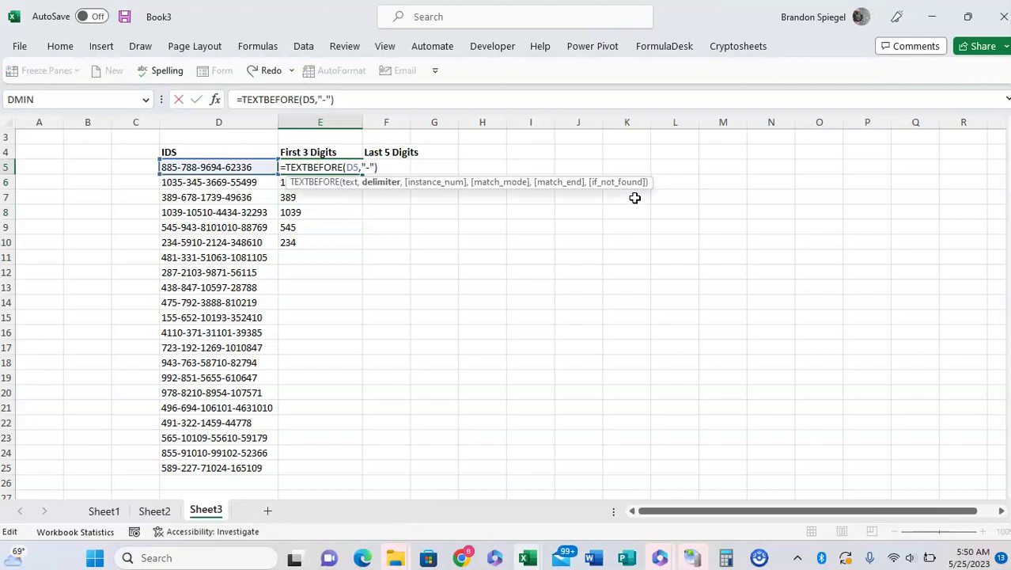
{"action": "type", "text": ","}
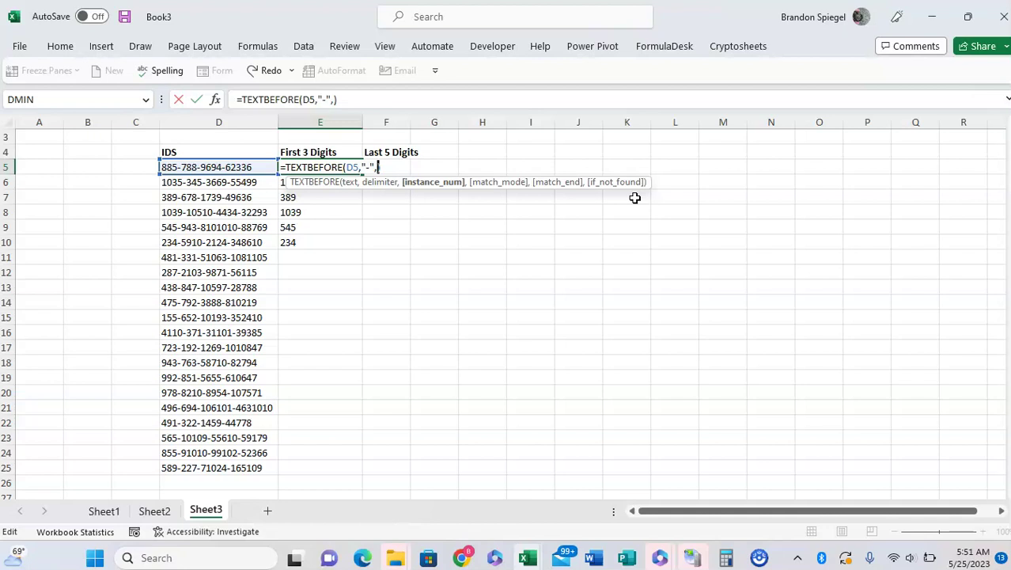
{"action": "type", "text": "2"}
{"action": "key", "text": "Return"}
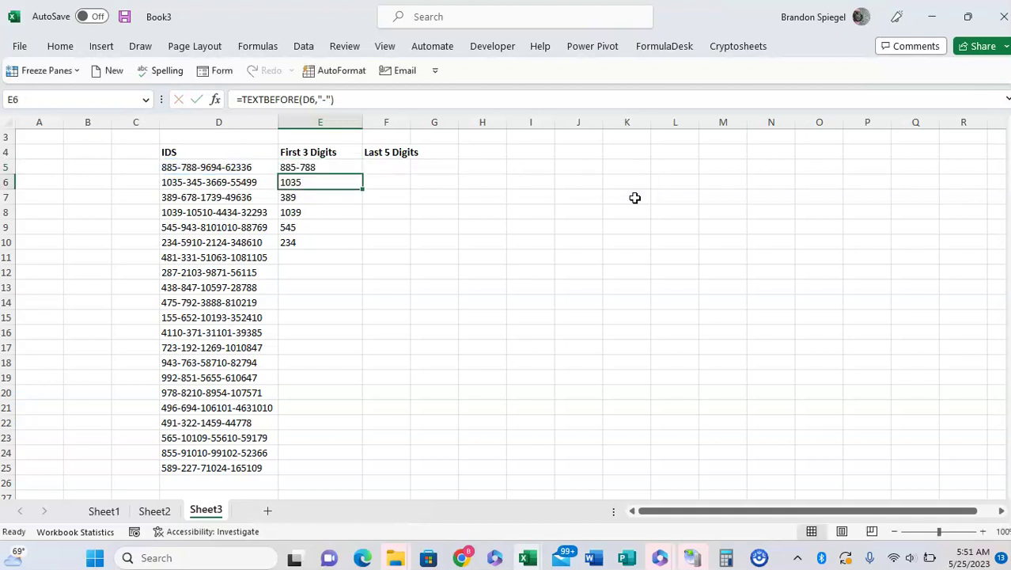
- Change the instance number in E5's TEXTBEFORE formula to 1
{"action": "key", "text": "Up"}
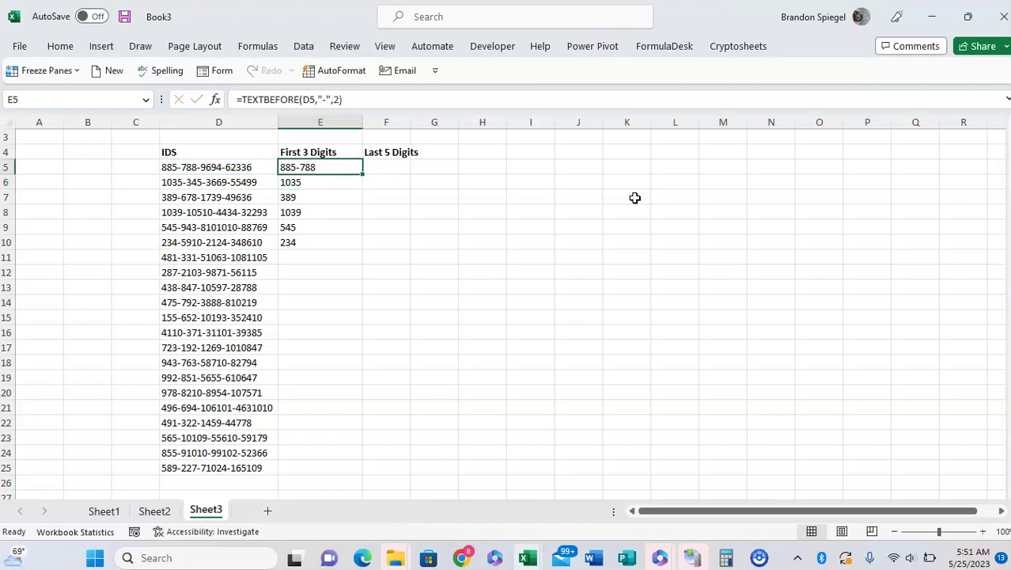
{"action": "key", "text": "F2"}
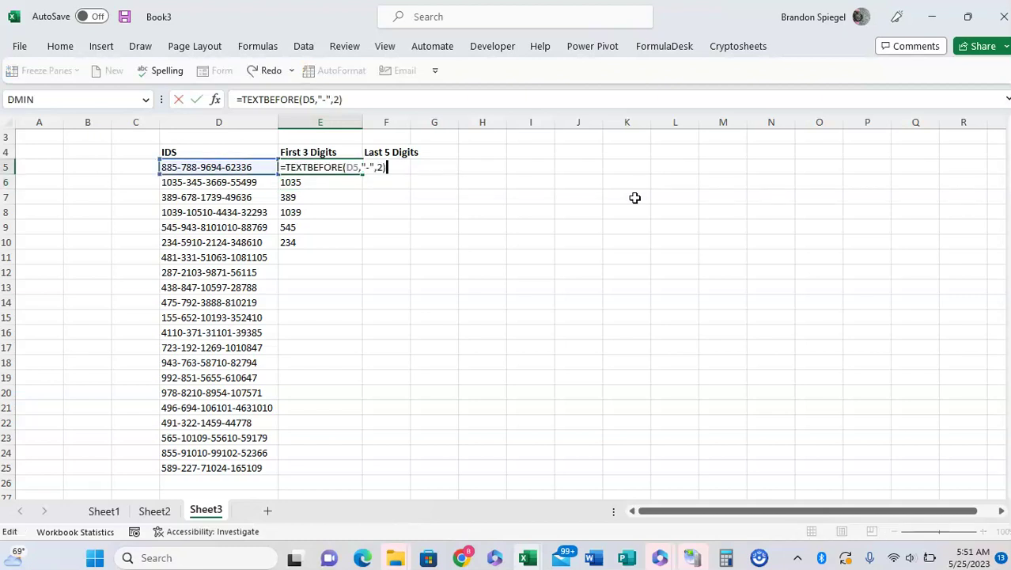
{"action": "key", "text": "BackSpace"}
{"action": "type", "text": "1"}
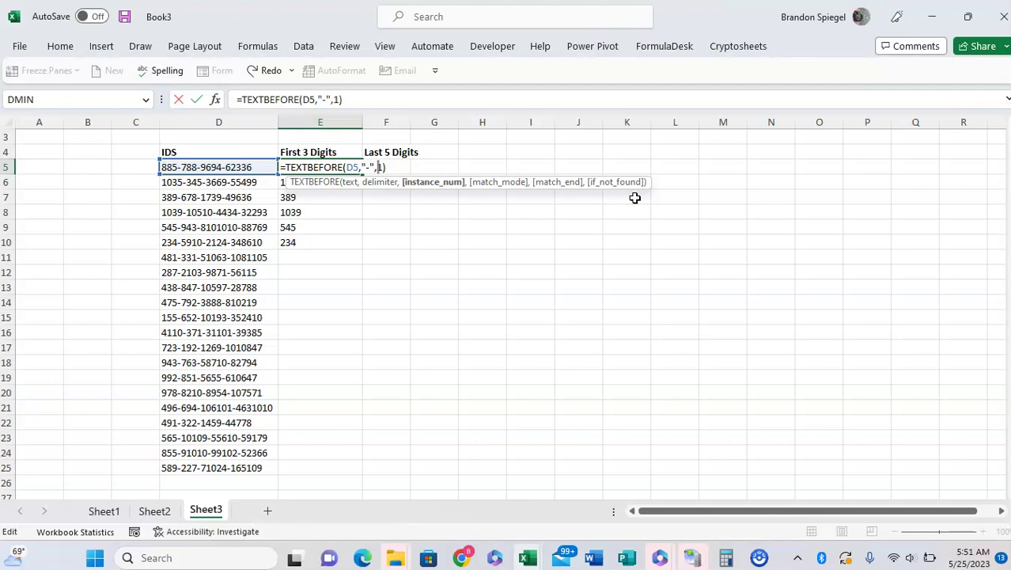
{"action": "key", "text": "Return"}
- Set the instance number in E5's formula to -1 so it counts hyphens from the end
{"action": "key", "text": "Up"}
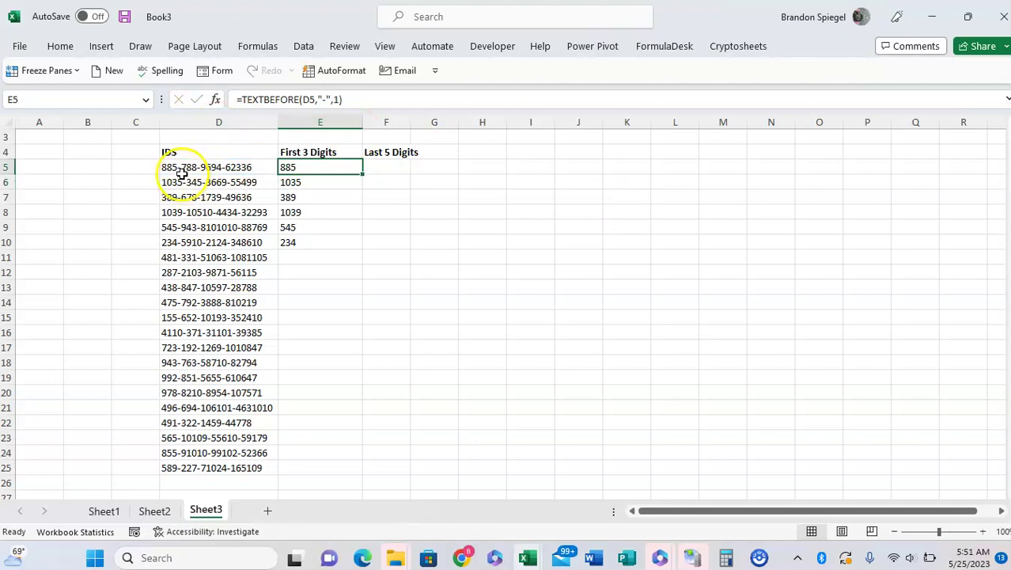
{"action": "key", "text": "F2"}
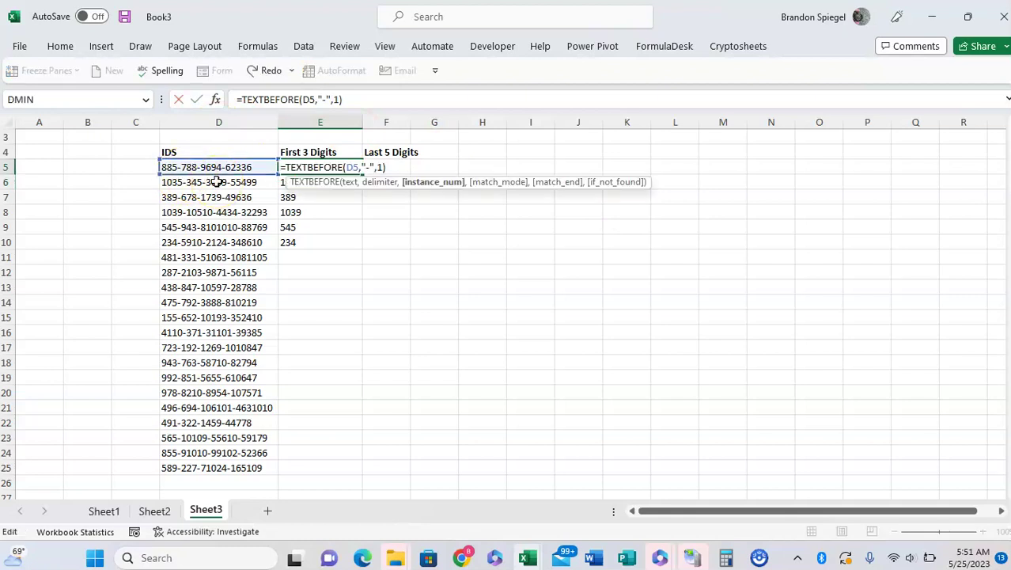
{"action": "key", "text": "Left"}
{"action": "key", "text": "Left"}
{"action": "type", "text": "-"}
{"action": "key", "text": "Return"}
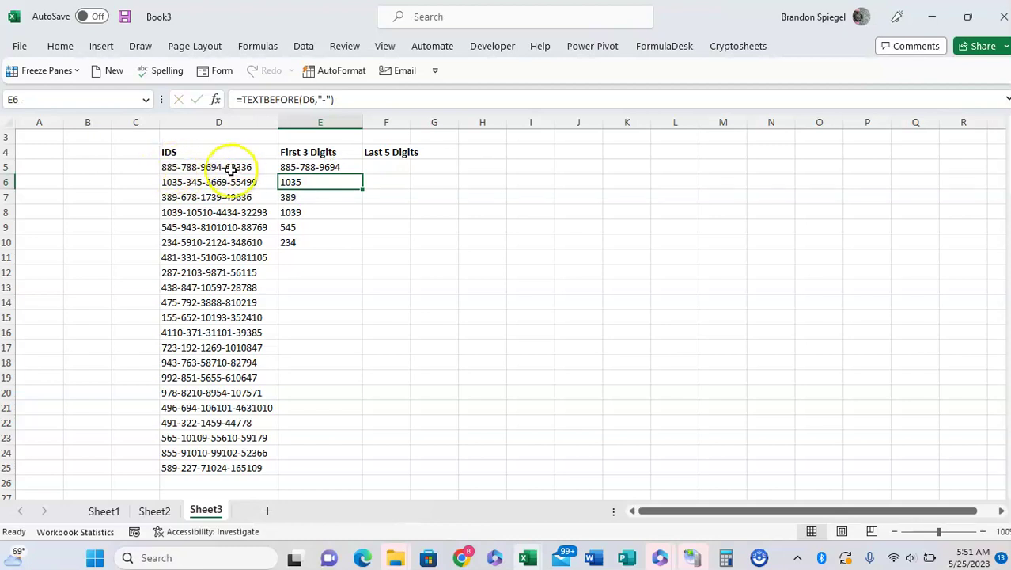
- Extend E5's TEXTBEFORE formula with blank match mode and match end arguments, trying match modes 0 and 1 along the way
{"action": "key", "text": "Up"}
{"action": "key", "text": "F2"}
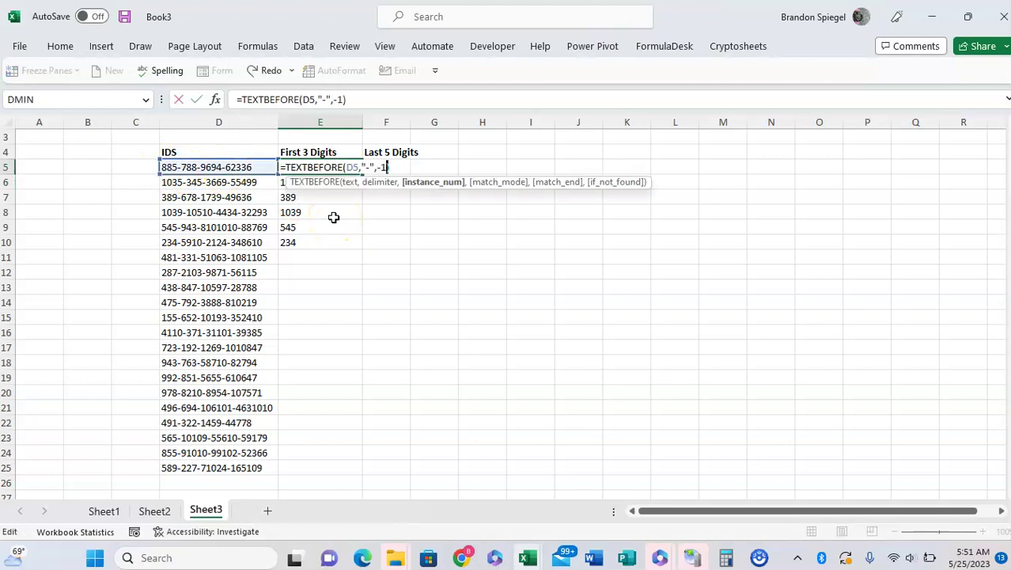
{"action": "type", "text": ","}
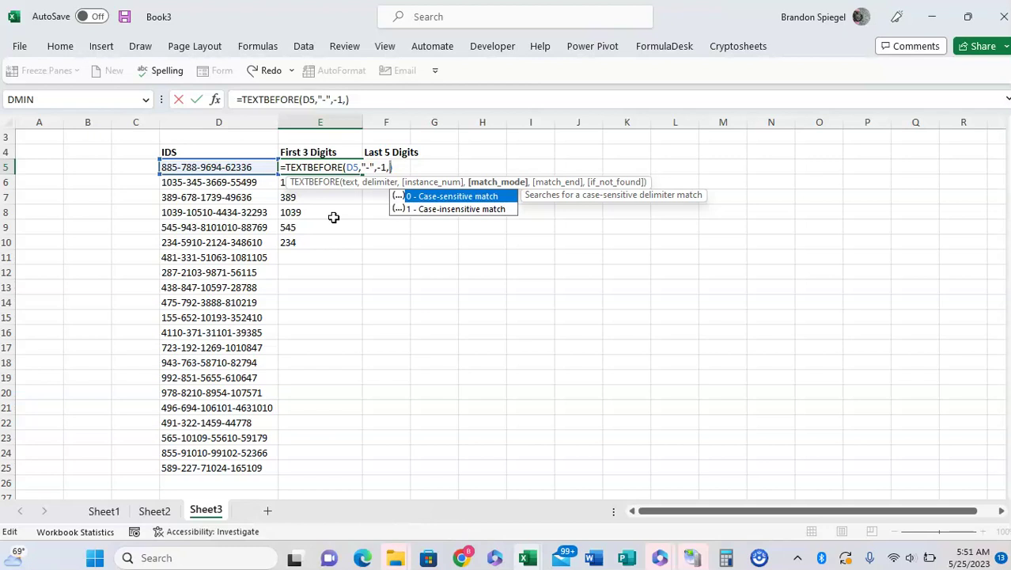
{"action": "type", "text": "0"}
{"action": "key", "text": "BackSpace"}
{"action": "type", "text": "1"}
{"action": "key", "text": "BackSpace"}
{"action": "type", "text": ","}
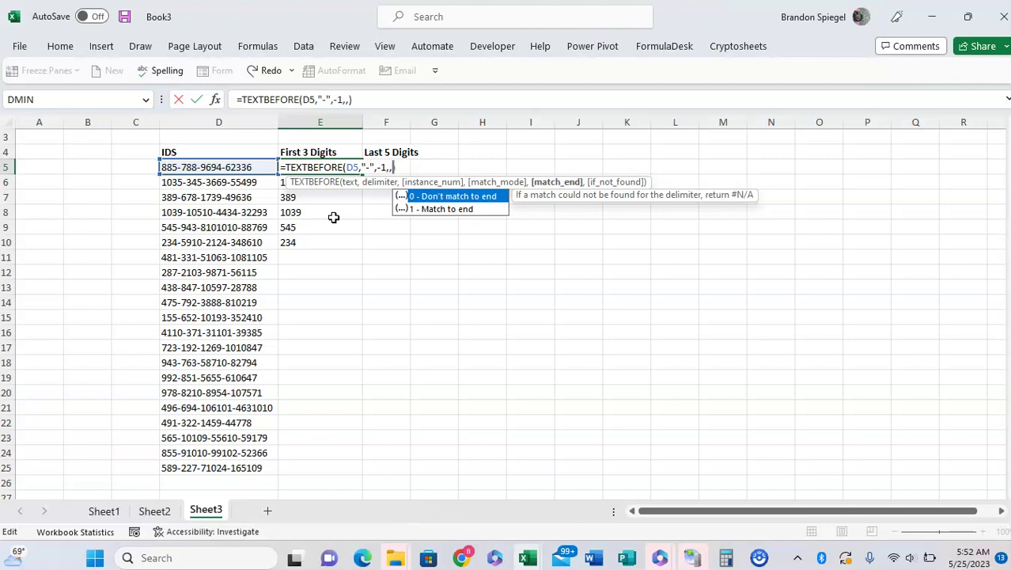
{"action": "key", "text": "Down"}
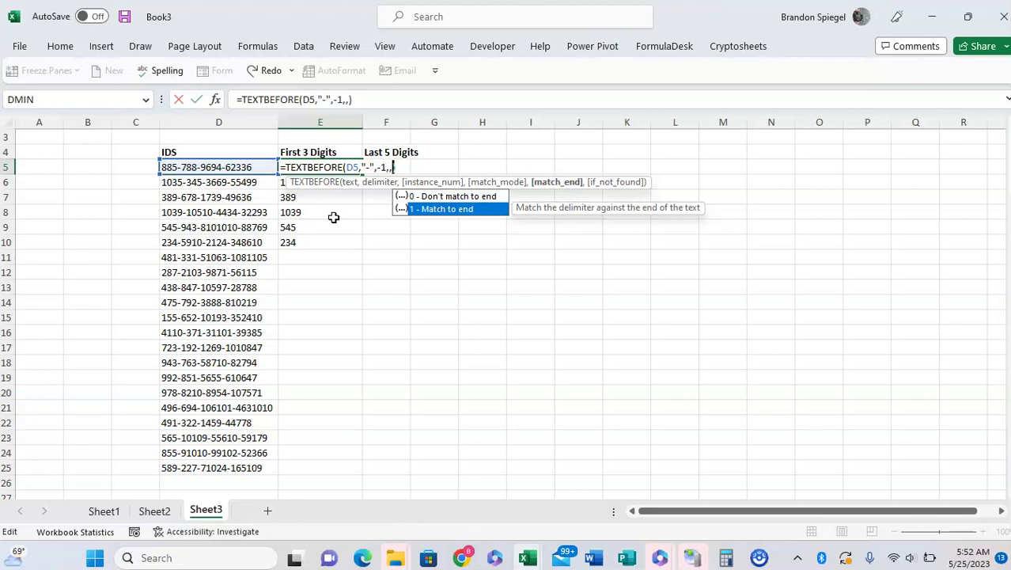
{"action": "key", "text": "Up"}
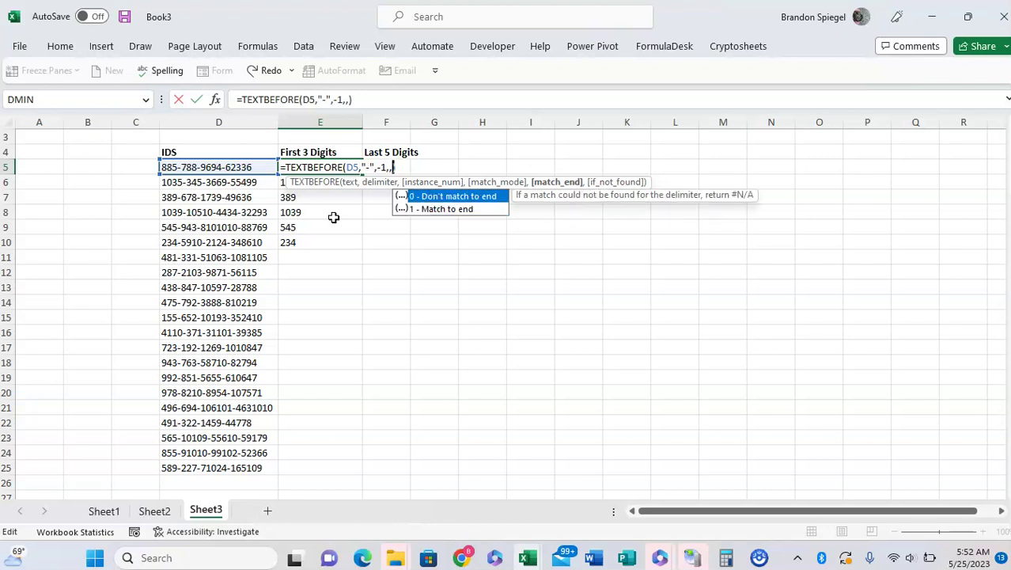
- Add the if-not-found argument to E5's formula, trying "not found" as its value and leaving it blank
{"action": "type", "text": ","}
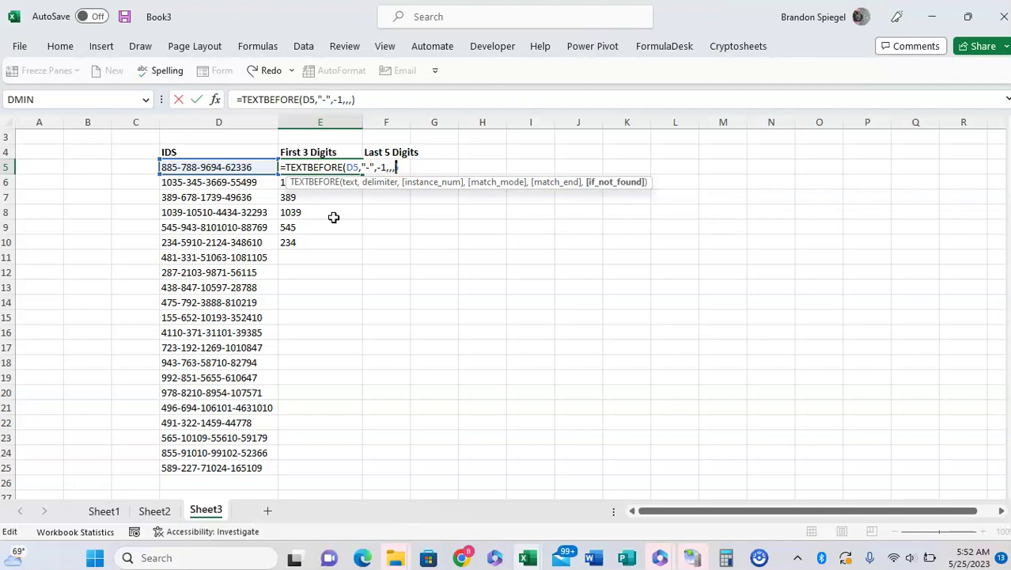
{"action": "type", "text": "\"not found\")"}
{"action": "key", "text": "ctrl+shift+Left"}
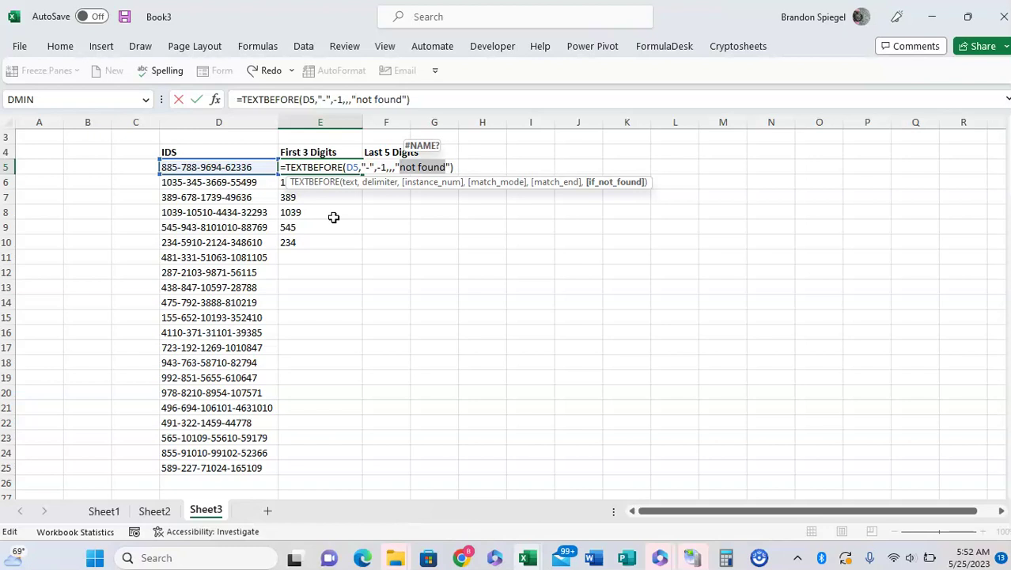
{"action": "key", "text": "BackSpace"}
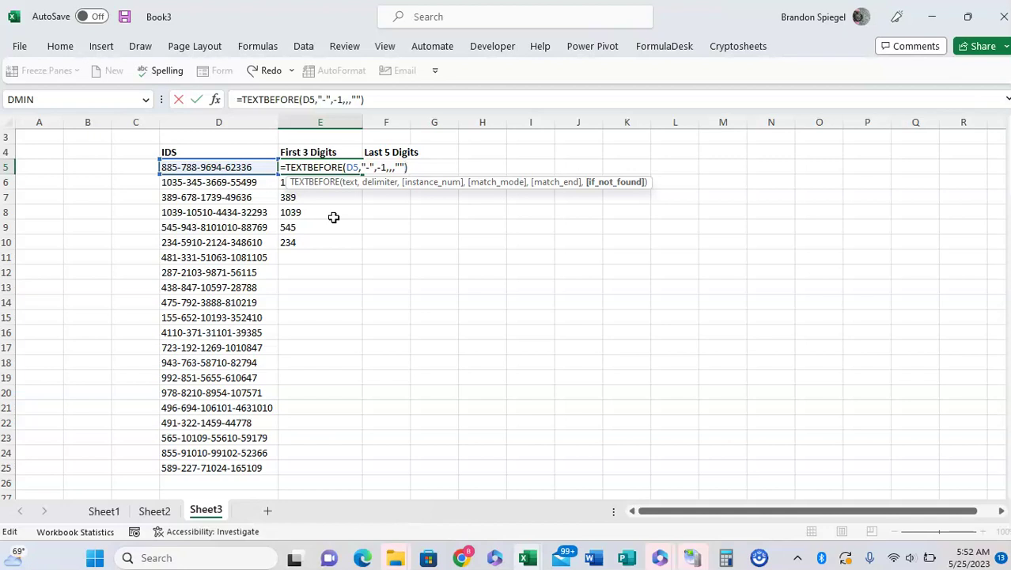
{"action": "key", "text": "BackSpace"}
{"action": "key", "text": "BackSpace"}
{"action": "key", "text": "Return"}
- Set the instance number in E5 back to 1, making the formula =TEXTBEFORE(D5,"-",1,,,)
{"action": "key", "text": "Up"}
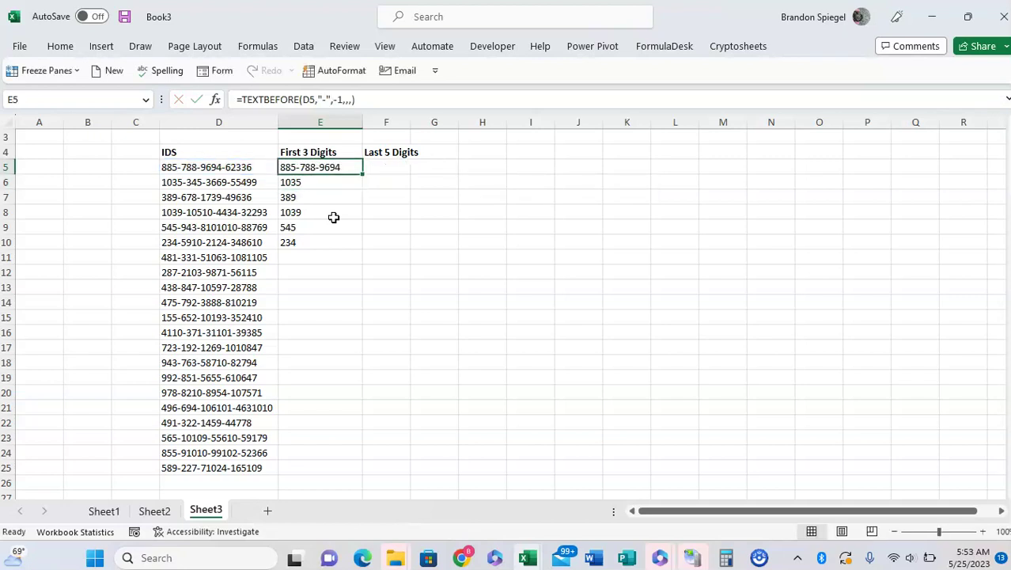
{"action": "key", "text": "F2"}
{"action": "key", "text": "Left"}
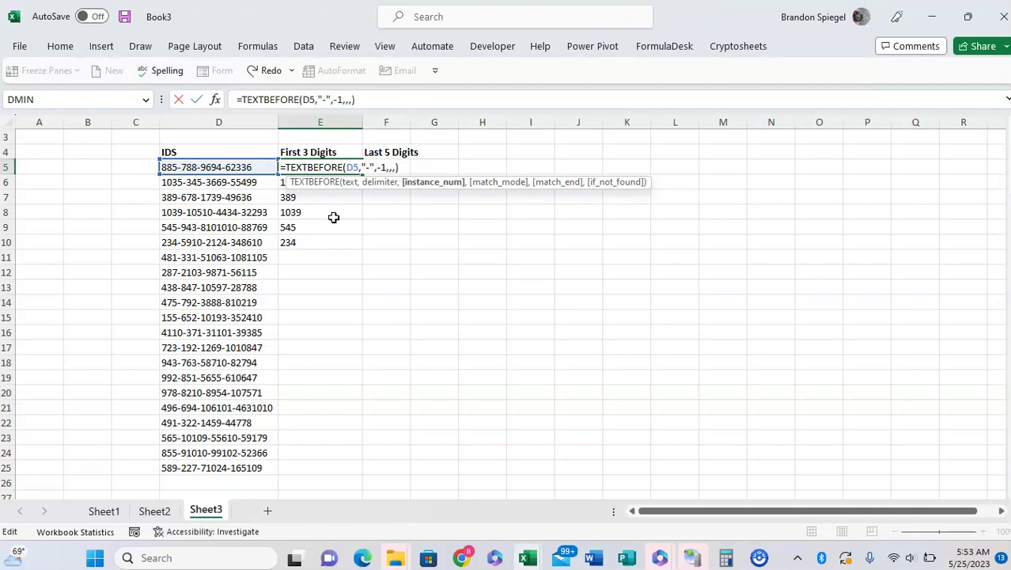
{"action": "key", "text": "BackSpace"}
{"action": "key", "text": "ctrl+Return"}
{"action": "key", "text": "ctrl+c"}
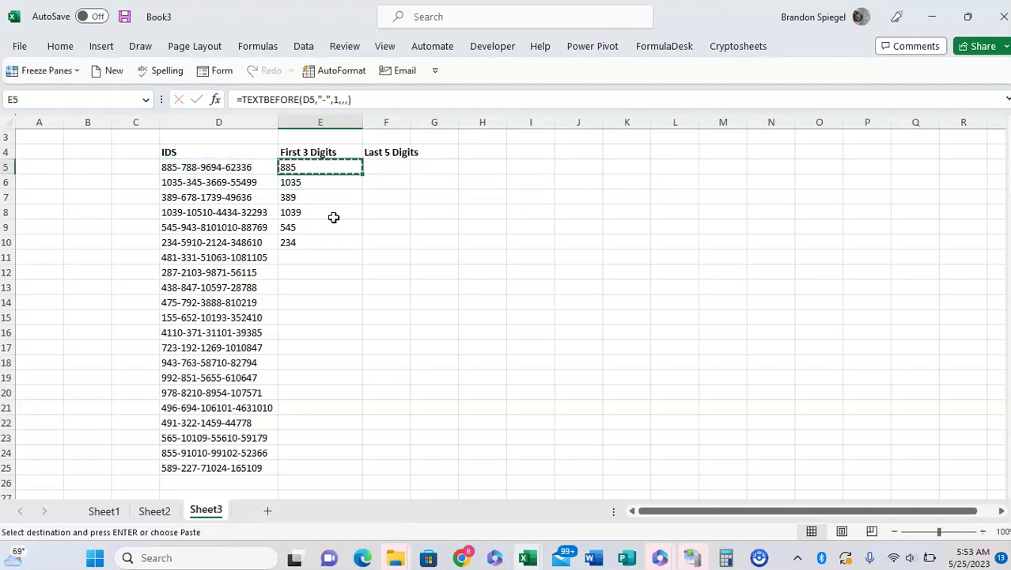
{"action": "key", "text": "ctrl+shift+Down"}
{"action": "key", "text": "ctrl+shift+Down"}
{"action": "key", "text": "Escape"}
{"action": "key", "text": "shift+BackSpace"}
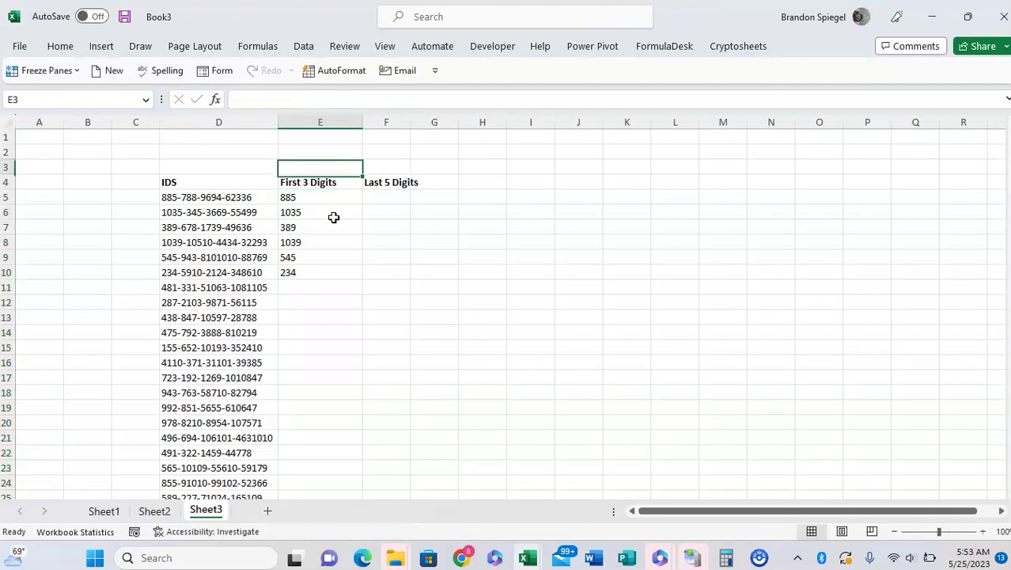
- Copy the updated formula in E5 down through E25 to cover every ID
{"action": "key", "text": "ctrl+c"}
{"action": "key", "text": "shift+Down"}
{"action": "key", "text": "shift+Down"}
{"action": "key", "text": "shift+Down"}
{"action": "key", "text": "shift+Down"}
{"action": "key", "text": "shift+Down"}
{"action": "key", "text": "shift+Down"}
{"action": "key", "text": "shift+Down"}
{"action": "key", "text": "shift+Down"}
{"action": "key", "text": "shift+Down"}
{"action": "key", "text": "shift+Down"}
{"action": "key", "text": "shift+Down"}
{"action": "key", "text": "shift+Down"}
{"action": "key", "text": "shift+Down"}
{"action": "key", "text": "shift+Down"}
{"action": "key", "text": "shift+Down"}
{"action": "key", "text": "shift+Down"}
{"action": "key", "text": "shift+Down"}
{"action": "key", "text": "shift+Down"}
{"action": "key", "text": "shift+Down"}
{"action": "key", "text": "shift+Down"}
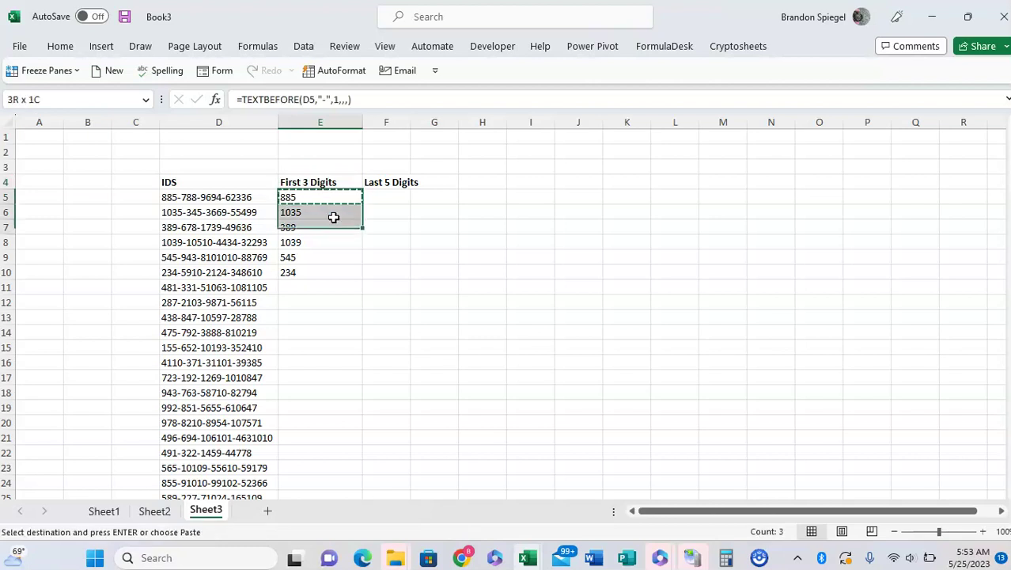
{"action": "key", "text": "shift+Up"}
{"action": "key", "text": "ctrl+v"}
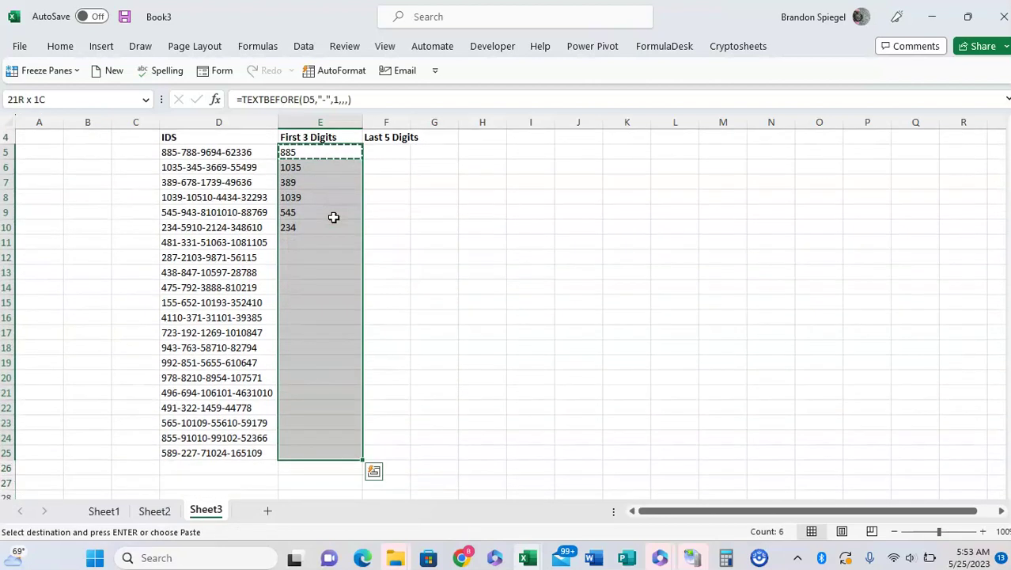
{"action": "key", "text": "Escape"}
- Compare the extracted values in E5:E25 with the IDs in column D
{"action": "key", "text": "Up"}
{"action": "key", "text": "Down"}
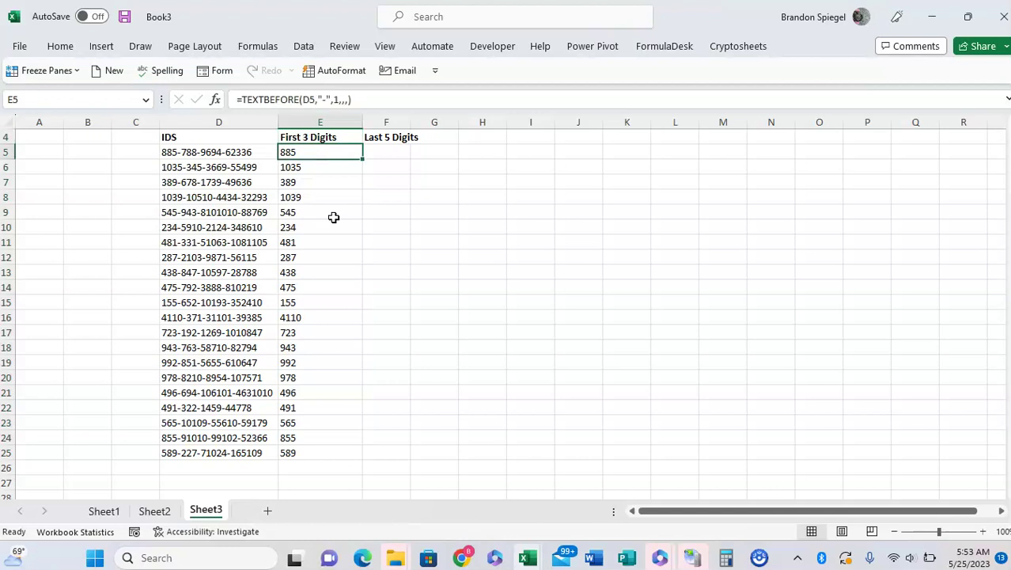
{"action": "key", "text": "shift+Down"}
{"action": "key", "text": "shift+Down"}
{"action": "key", "text": "shift+Down"}
{"action": "key", "text": "shift+Down"}
{"action": "key", "text": "shift+Down"}
{"action": "key", "text": "shift+Down"}
{"action": "key", "text": "shift+Down"}
{"action": "key", "text": "shift+Down"}
{"action": "key", "text": "shift+Down"}
{"action": "key", "text": "shift+Down"}
{"action": "key", "text": "shift+Down"}
{"action": "key", "text": "shift+Down"}
{"action": "key", "text": "shift+Down"}
{"action": "key", "text": "shift+Down"}
{"action": "key", "text": "shift+Down"}
{"action": "key", "text": "shift+Down"}
{"action": "key", "text": "shift+Down"}
{"action": "key", "text": "shift+Down"}
{"action": "key", "text": "shift+Down"}
{"action": "key", "text": "shift+Down"}
{"action": "key", "text": "Left"}
{"action": "key", "text": "ctrl+shift+Down"}
{"action": "key", "text": "Up"}
{"action": "key", "text": "Down"}
{"action": "key", "text": "shift+Down"}
{"action": "key", "text": "shift+Down"}
{"action": "key", "text": "shift+Down"}
{"action": "key", "text": "shift+Down"}
{"action": "key", "text": "shift+Down"}
{"action": "key", "text": "shift+Down"}
{"action": "key", "text": "shift+Down"}
{"action": "key", "text": "shift+Down"}
{"action": "key", "text": "Up"}
{"action": "key", "text": "Up"}
{"action": "key", "text": "Up"}
{"action": "key", "text": "Down"}
{"action": "key", "text": "Down"}
{"action": "key", "text": "Down"}
- Enter the formula =TEXTAFTER(D5,"-") in F5, under the Last 5 Digits heading
{"action": "key", "text": "Right"}
{"action": "key", "text": "Right"}
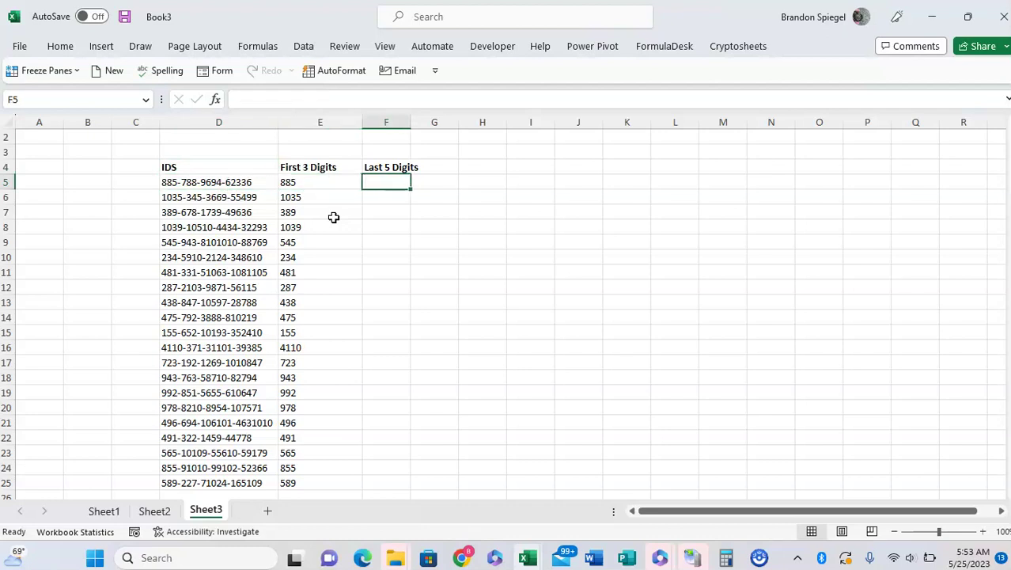
{"action": "type", "text": "=textafter"}
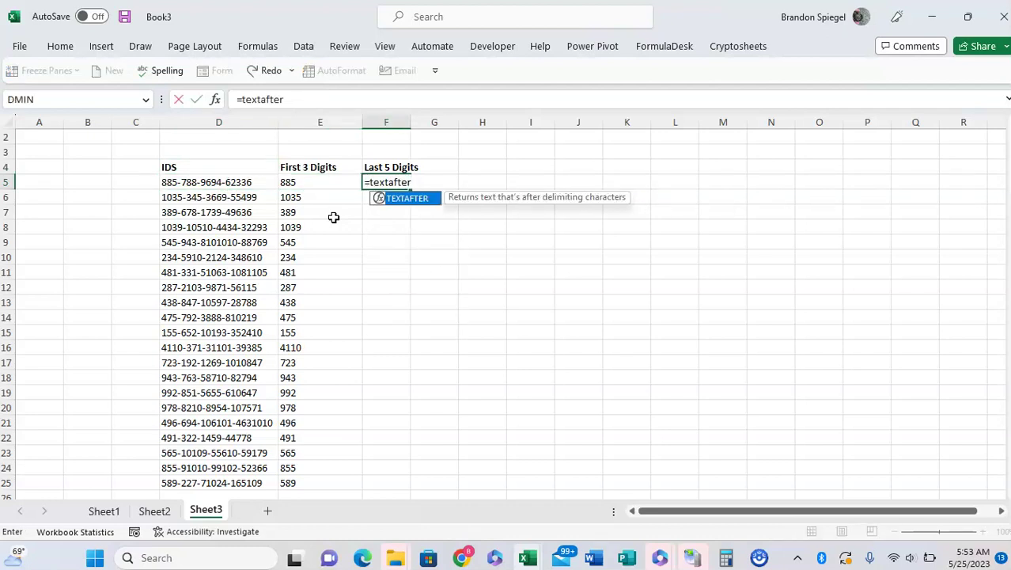
{"action": "key", "text": "Tab"}
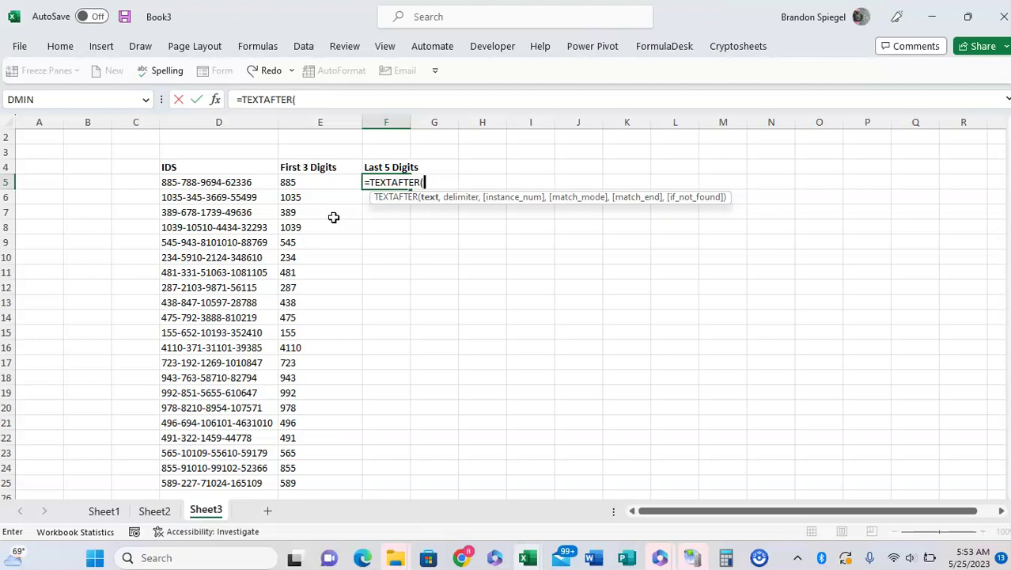
{"action": "left_click", "coordinate": [234, 182]}
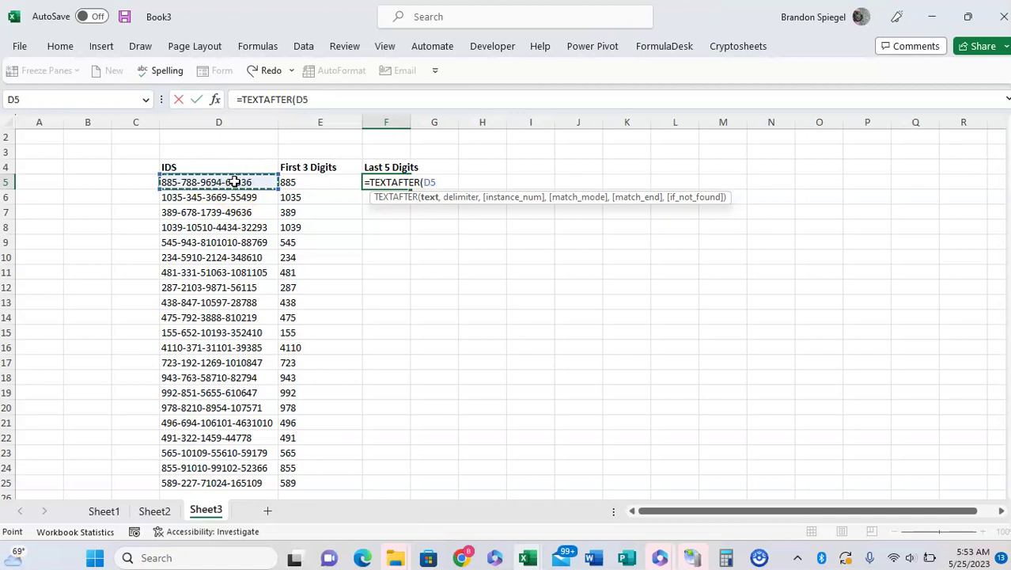
{"action": "type", "text": ","}
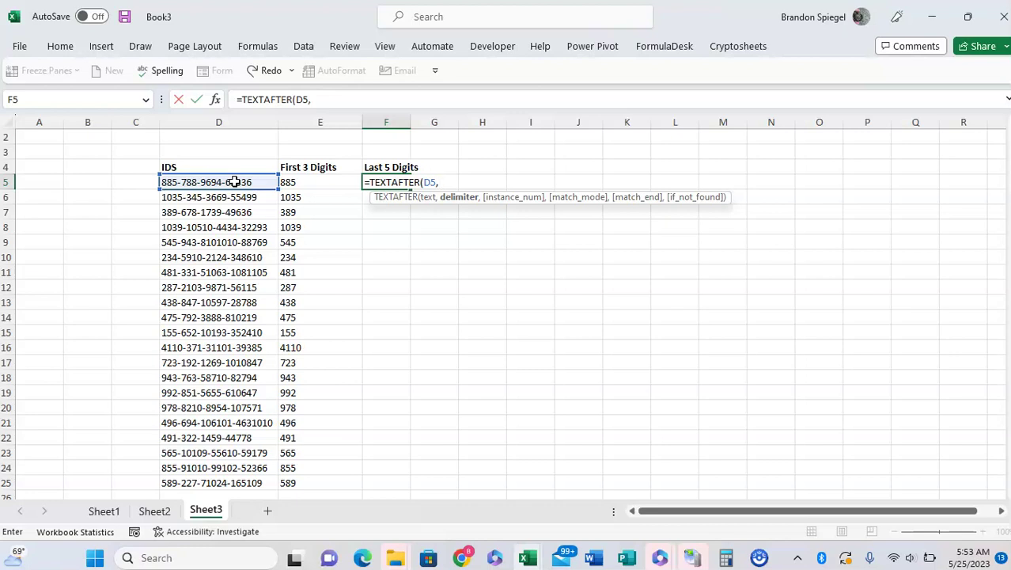
{"action": "type", "text": "\"-\","}
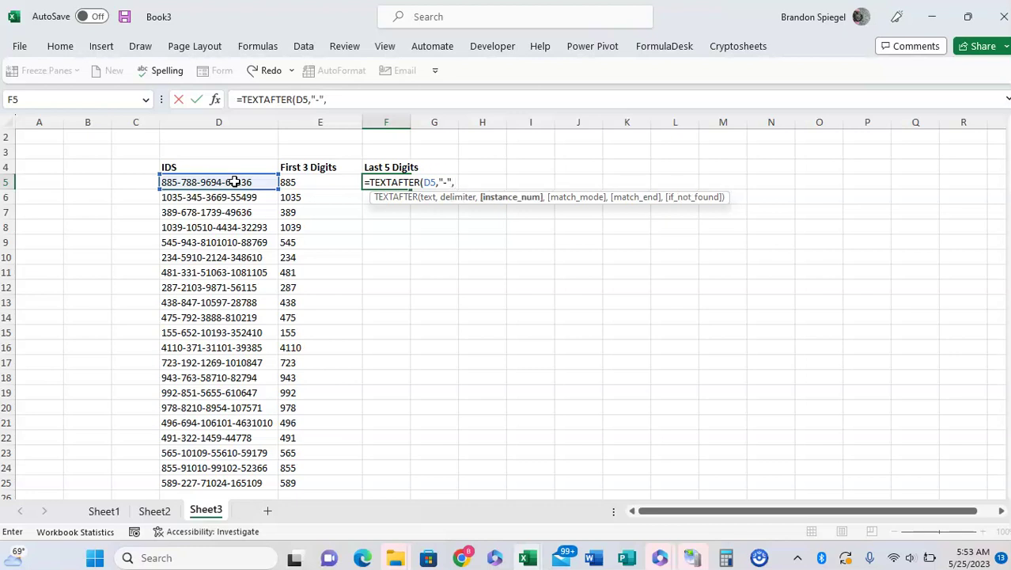
{"action": "key", "text": "BackSpace"}
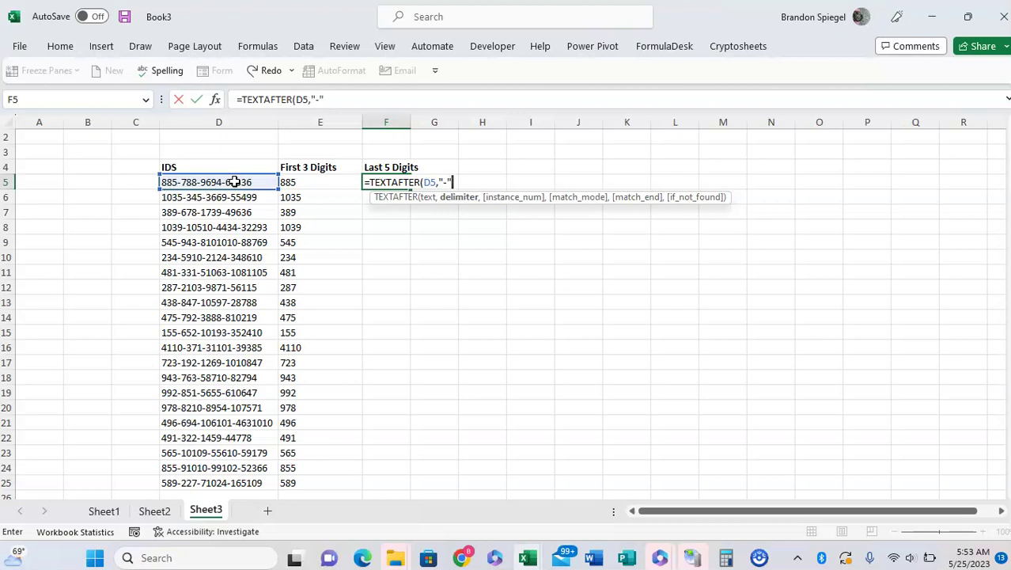
{"action": "type", "text": ")"}
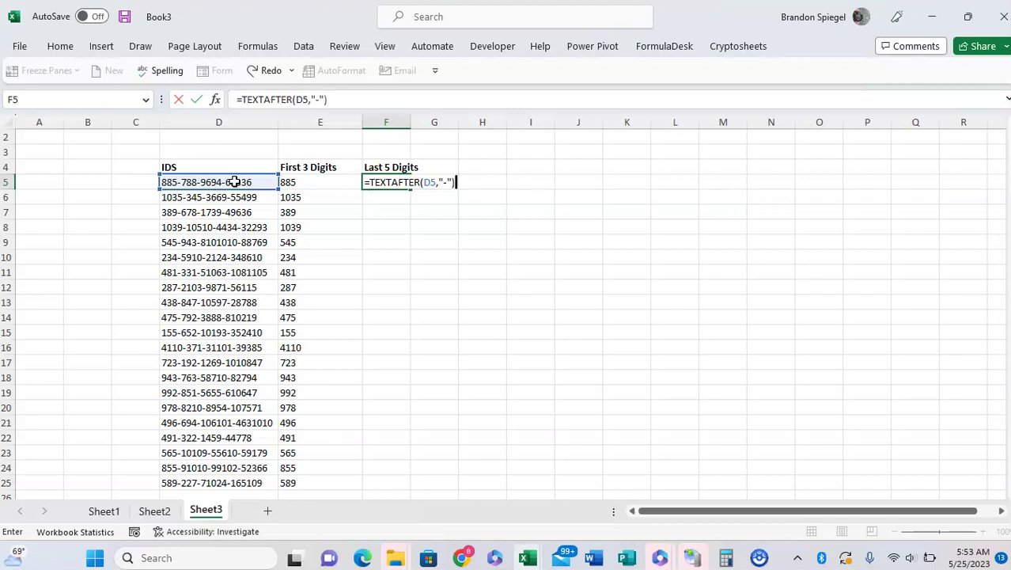
{"action": "key", "text": "Return"}
{"action": "key", "text": "Up"}
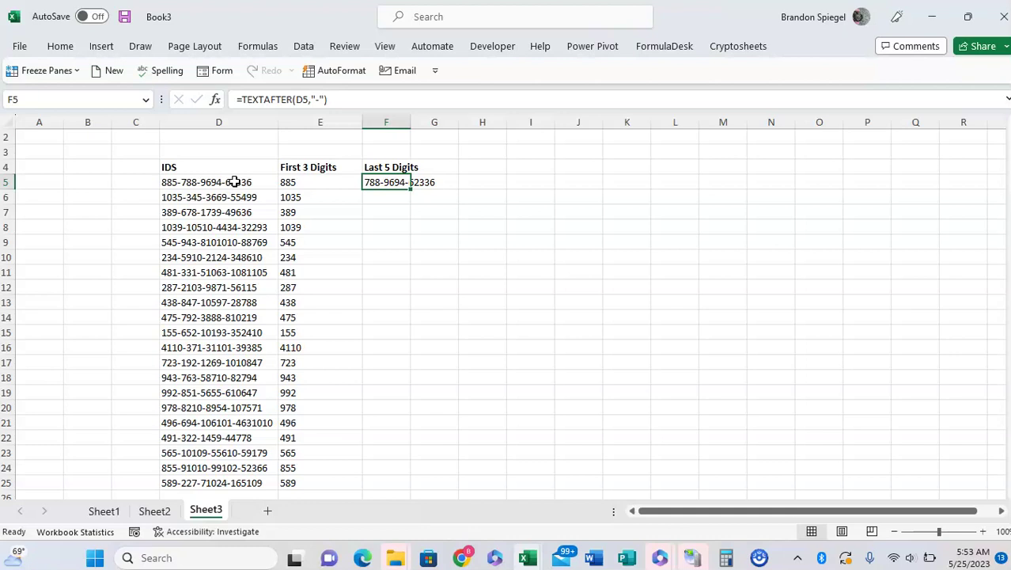
- Add an instance number of 3 to F5's formula, making it =TEXTAFTER(D5,"-",3)
{"action": "left_click", "coordinate": [234, 182]}
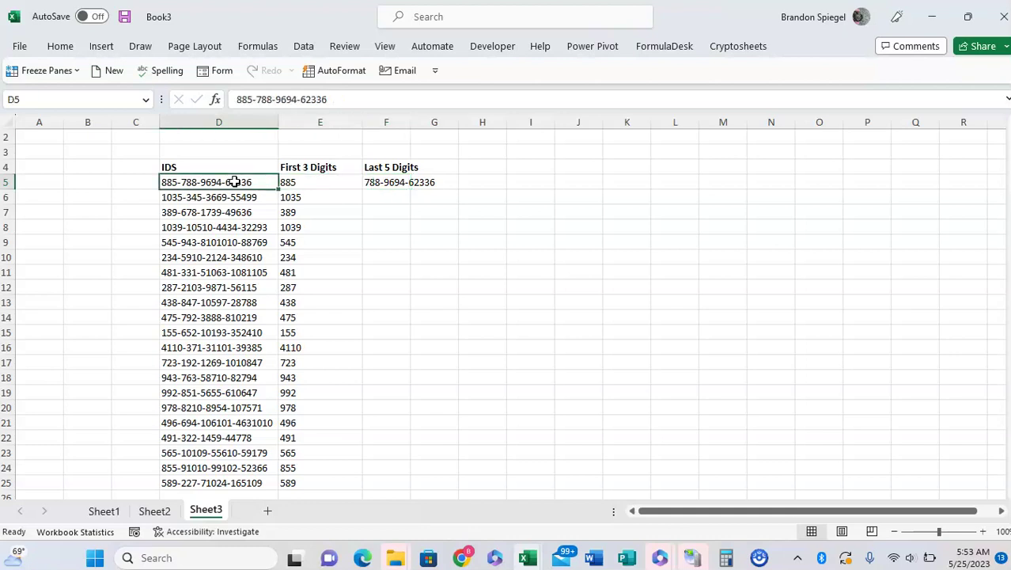
{"action": "key", "text": "Right"}
{"action": "key", "text": "Right"}
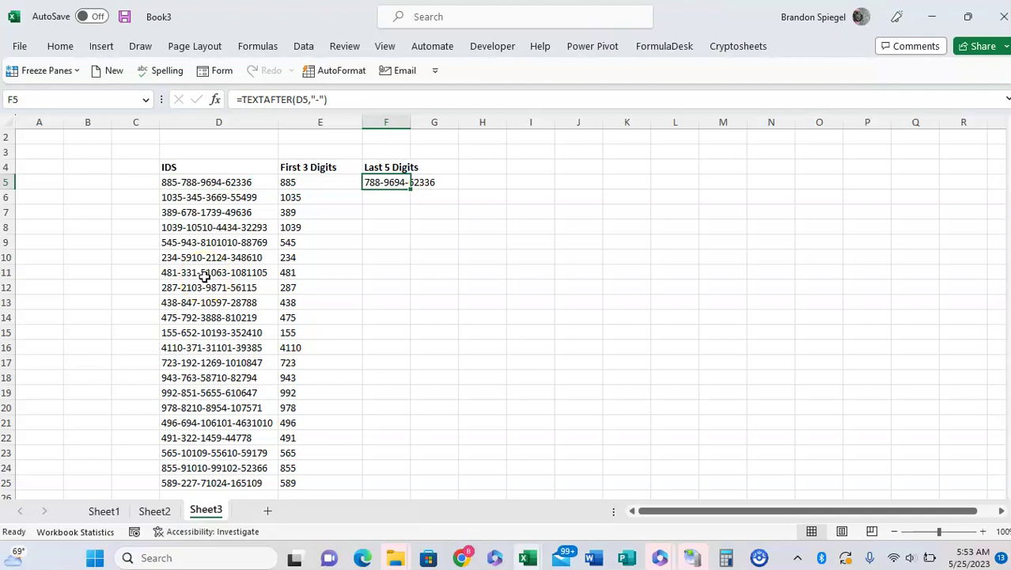
{"action": "key", "text": "F2"}
{"action": "key", "text": "Left"}
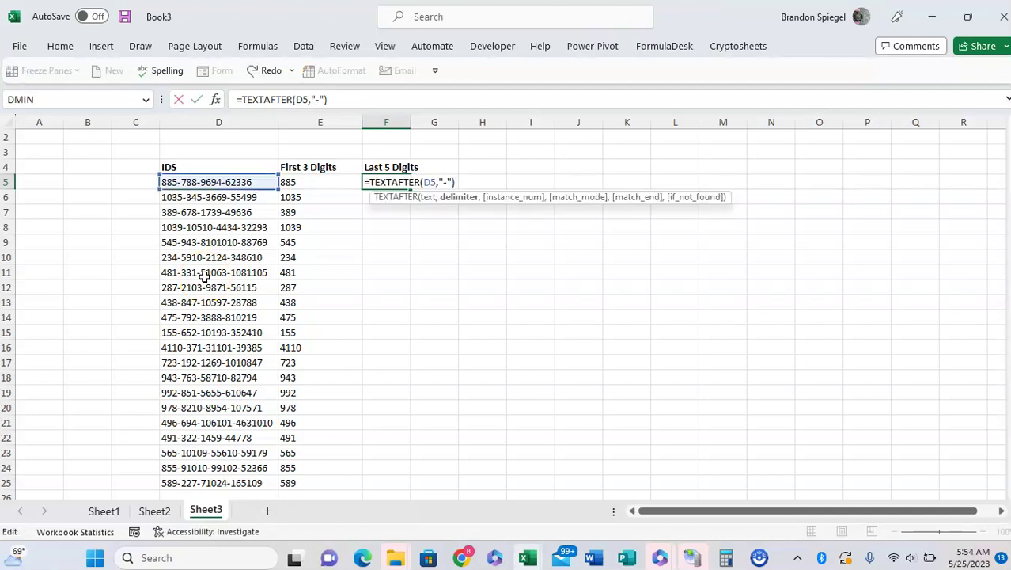
{"action": "type", "text": ","}
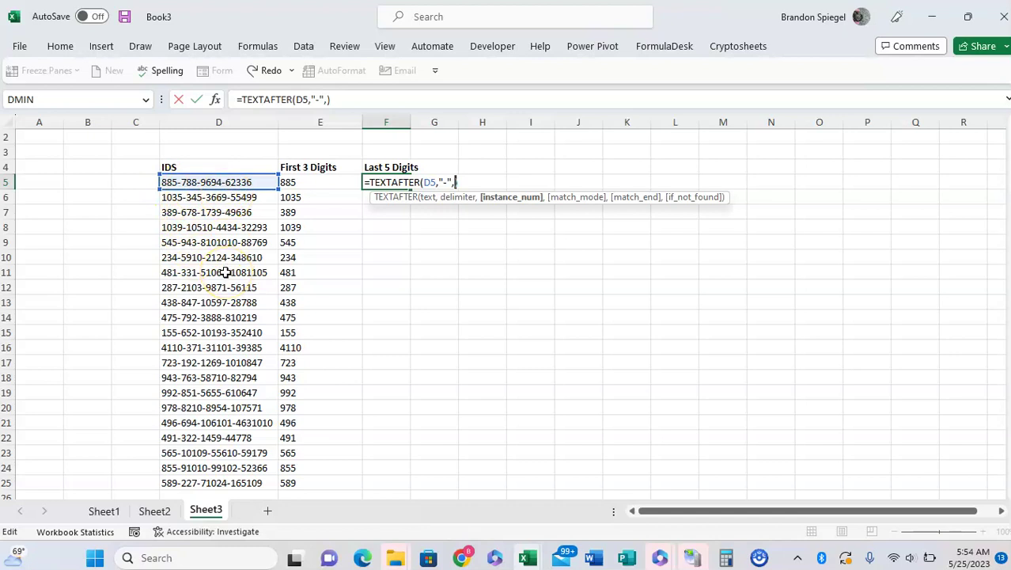
{"action": "type", "text": "3"}
{"action": "key", "text": "Return"}
{"action": "key", "text": "Up"}
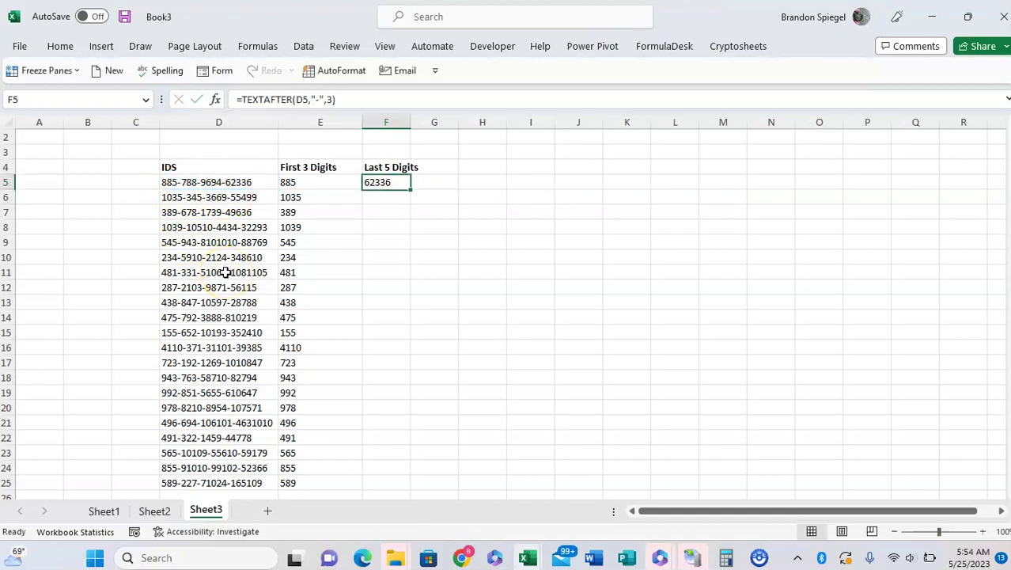
- Change the instance number in F5's formula to -1 so it counts hyphens from the end
{"action": "key", "text": "F2"}
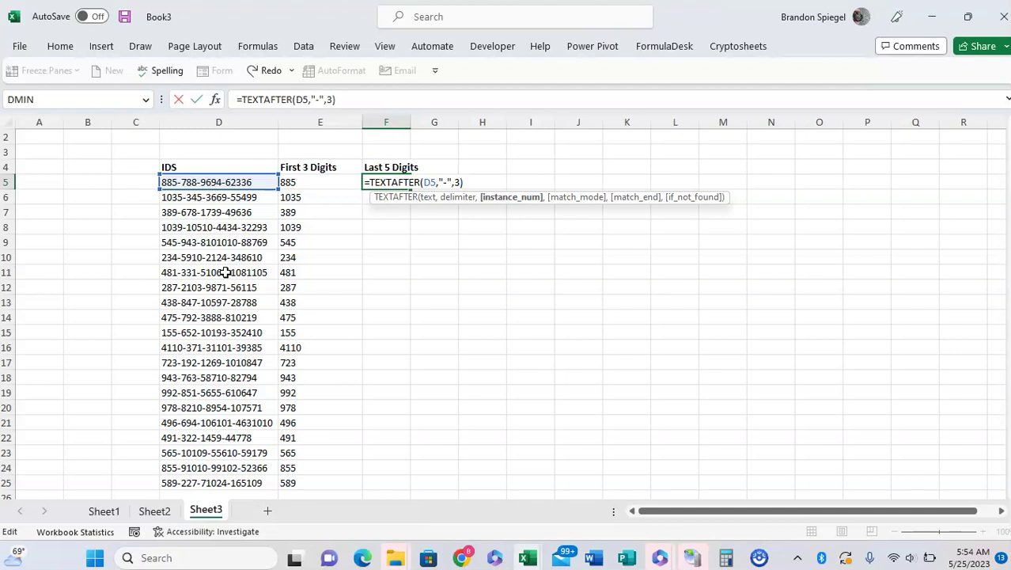
{"action": "key", "text": "BackSpace"}
{"action": "type", "text": "-1"}
{"action": "key", "text": "Return"}
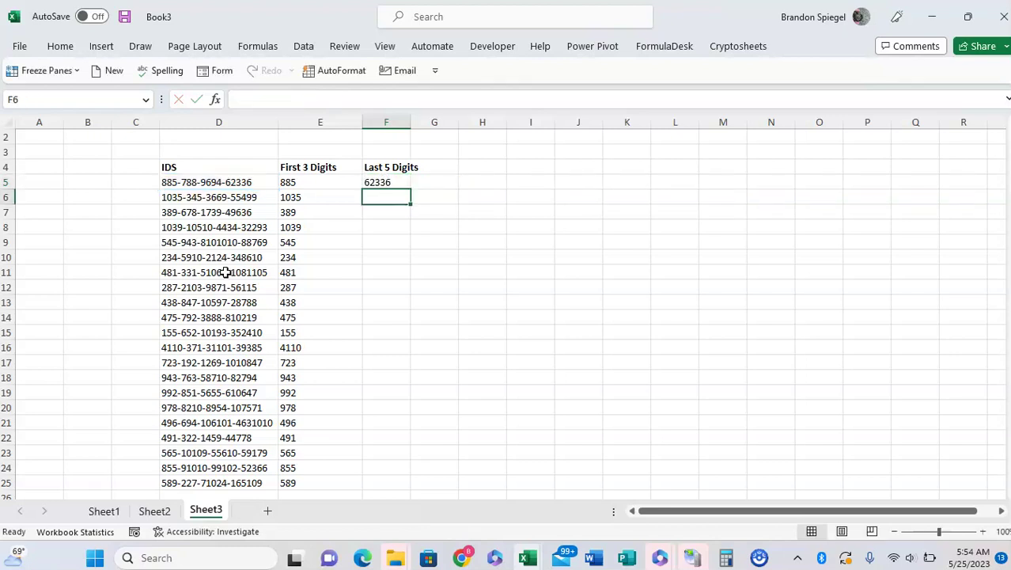
- Extend F5's formula with blank match mode, match end and if-not-found arguments, making it =TEXTAFTER(D5,"-",-1,,,)
{"action": "key", "text": "Up"}
{"action": "key", "text": "F2"}
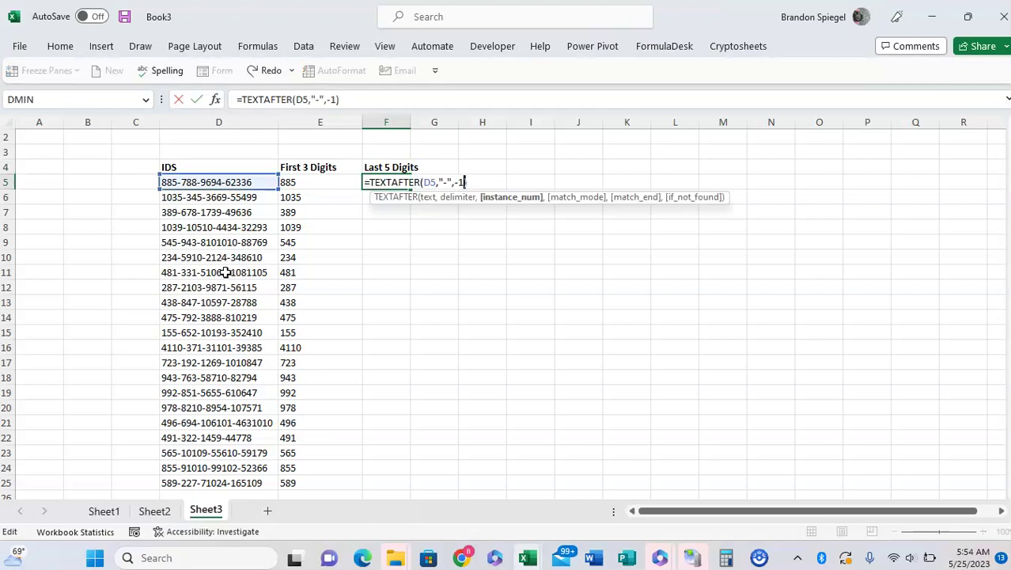
{"action": "type", "text": ","}
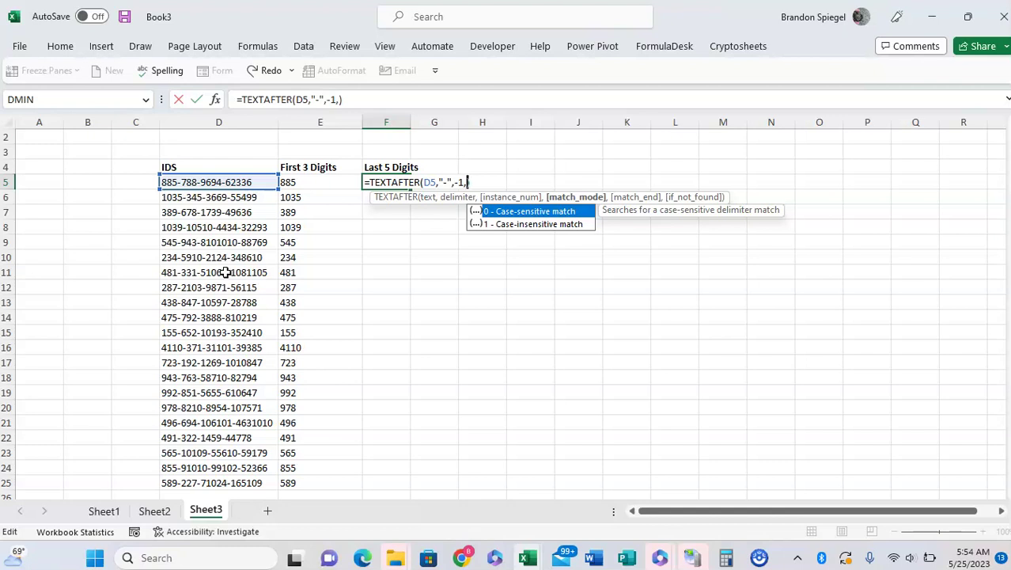
{"action": "key", "text": "Down"}
{"action": "key", "text": "Up"}
{"action": "type", "text": ","}
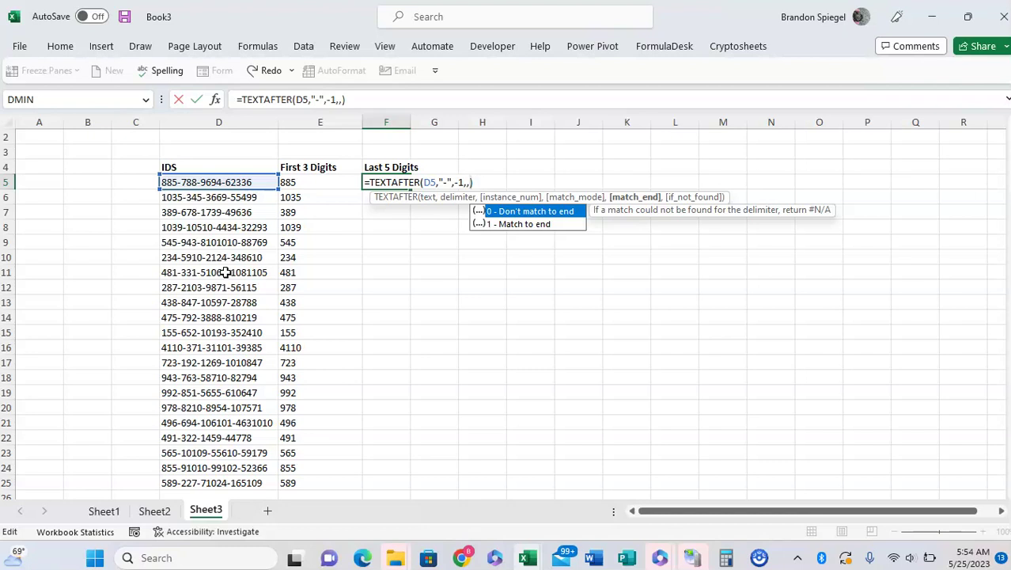
{"action": "key", "text": "Down"}
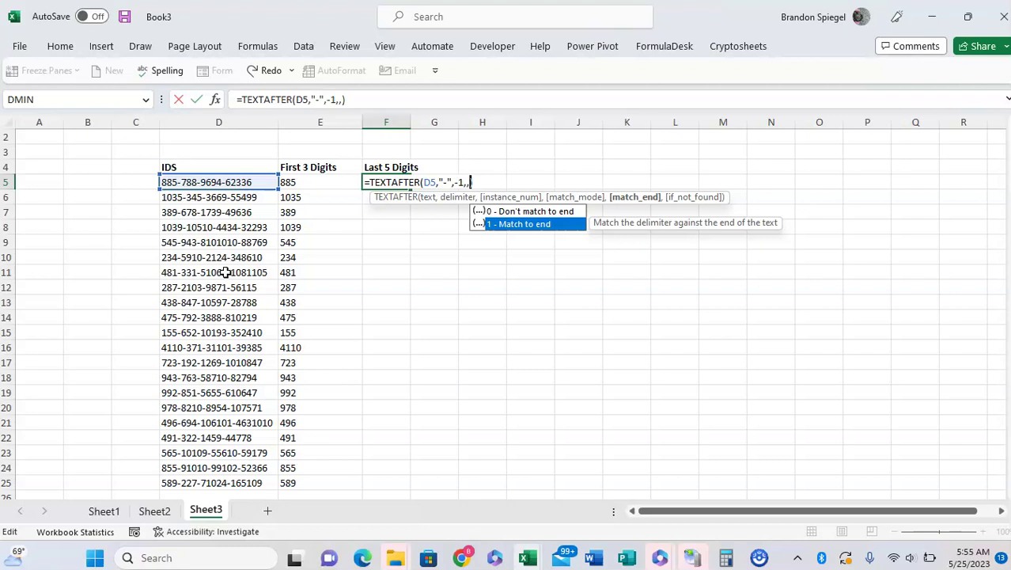
{"action": "type", "text": ","}
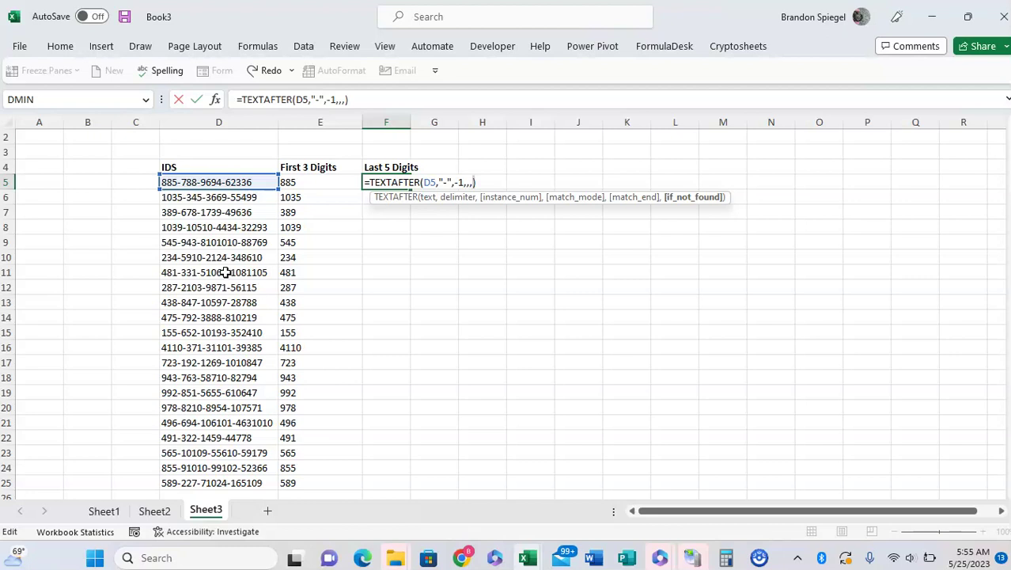
{"action": "key", "text": "Return"}
- Copy the TEXTAFTER formula in F5 down through F25 to cover every ID
{"action": "key", "text": "Up"}
{"action": "key", "text": "ctrl+c"}
{"action": "key", "text": "shift+Down"}
{"action": "key", "text": "shift+Down"}
{"action": "key", "text": "shift+Down"}
{"action": "key", "text": "shift+Down"}
{"action": "key", "text": "shift+Down"}
{"action": "key", "text": "shift+Down"}
{"action": "key", "text": "shift+Down"}
{"action": "key", "text": "shift+Down"}
{"action": "key", "text": "shift+Down"}
{"action": "key", "text": "shift+Down"}
{"action": "key", "text": "shift+Down"}
{"action": "key", "text": "shift+Down"}
{"action": "key", "text": "shift+Down"}
{"action": "key", "text": "shift+Down"}
{"action": "key", "text": "shift+Down"}
{"action": "key", "text": "shift+Down"}
{"action": "key", "text": "shift+Down"}
{"action": "key", "text": "shift+Down"}
{"action": "key", "text": "shift+Down"}
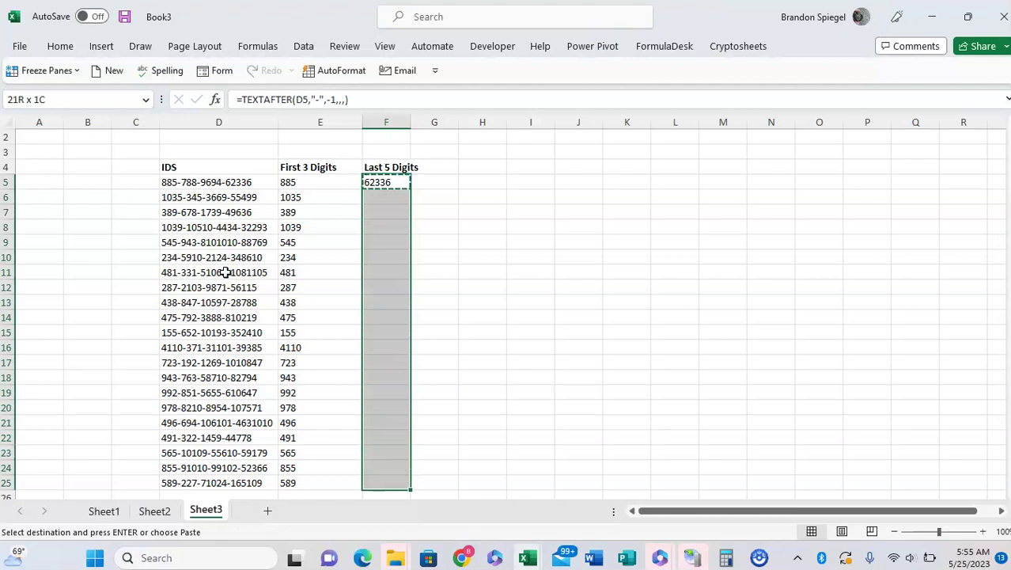
{"action": "key", "text": "ctrl+v"}
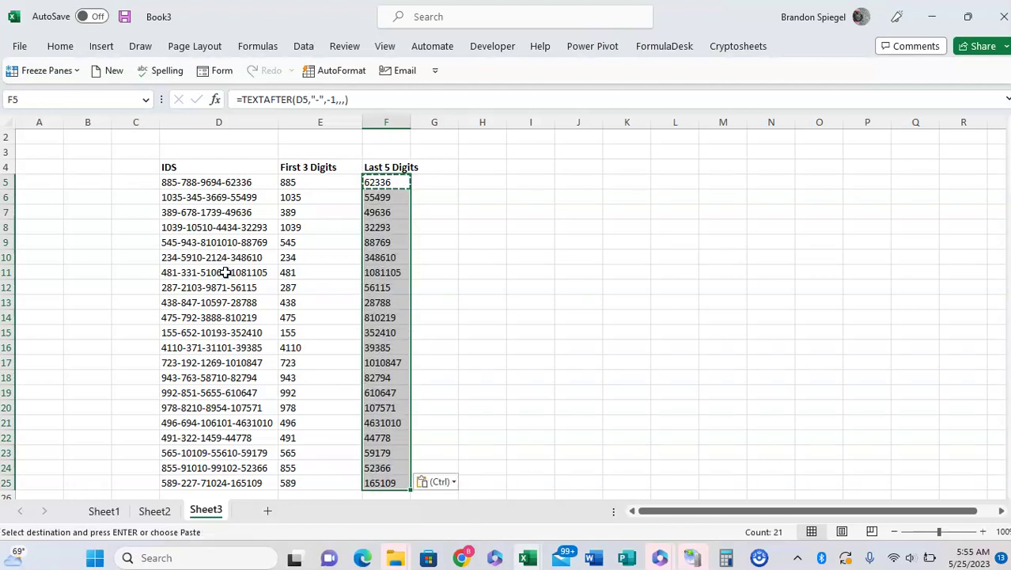
{"action": "key", "text": "Escape"}
- Check the extracted trailing digits in column F against the IDs in column D
{"action": "key", "text": "Up"}
{"action": "key", "text": "Down"}
{"action": "key", "text": "Down"}
{"action": "key", "text": "Down"}
{"action": "key", "text": "Down"}
{"action": "key", "text": "Down"}
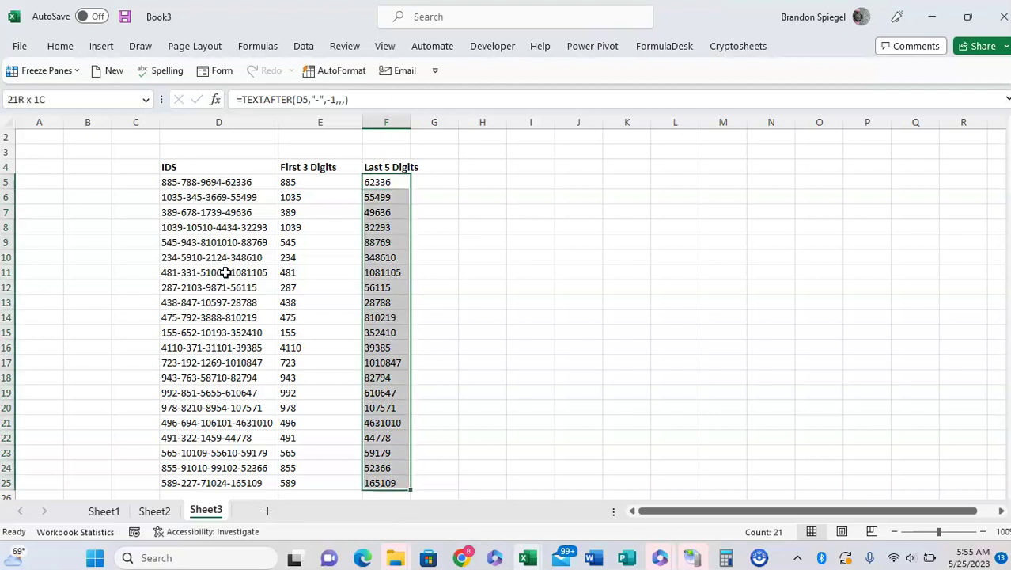
{"action": "key", "text": "Down"}
{"action": "key", "text": "Down"}
{"action": "key", "text": "Down"}
{"action": "key", "text": "Down"}
{"action": "key", "text": "Down"}
{"action": "key", "text": "Down"}
{"action": "key", "text": "Down"}
{"action": "key", "text": "Down"}
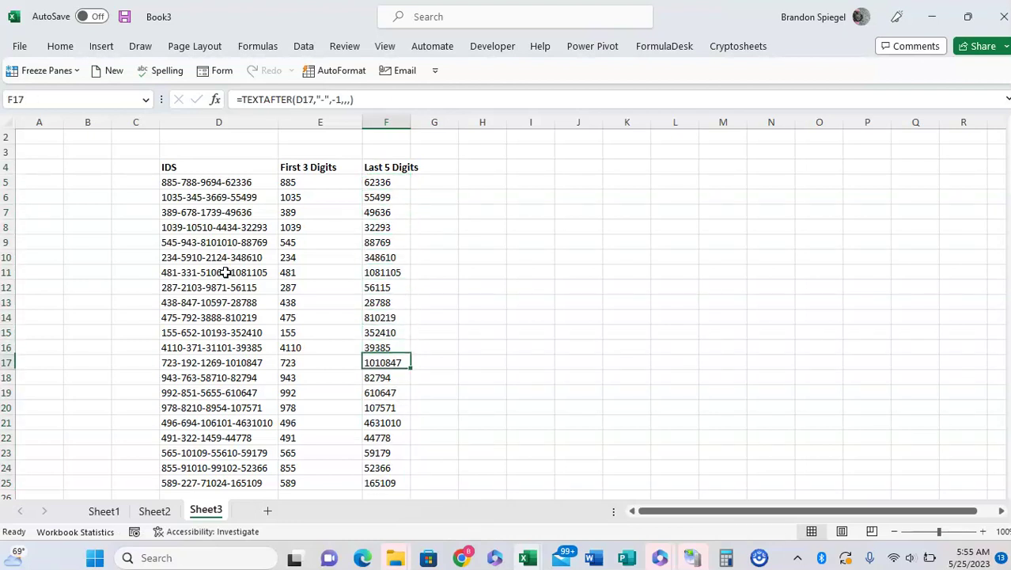
- Review the First 3 Digits results in E5:E25 alongside the Last 5 Digits column
{"action": "key", "text": "Left"}
{"action": "key", "text": "ctrl+Up"}
{"action": "key", "text": "Down"}
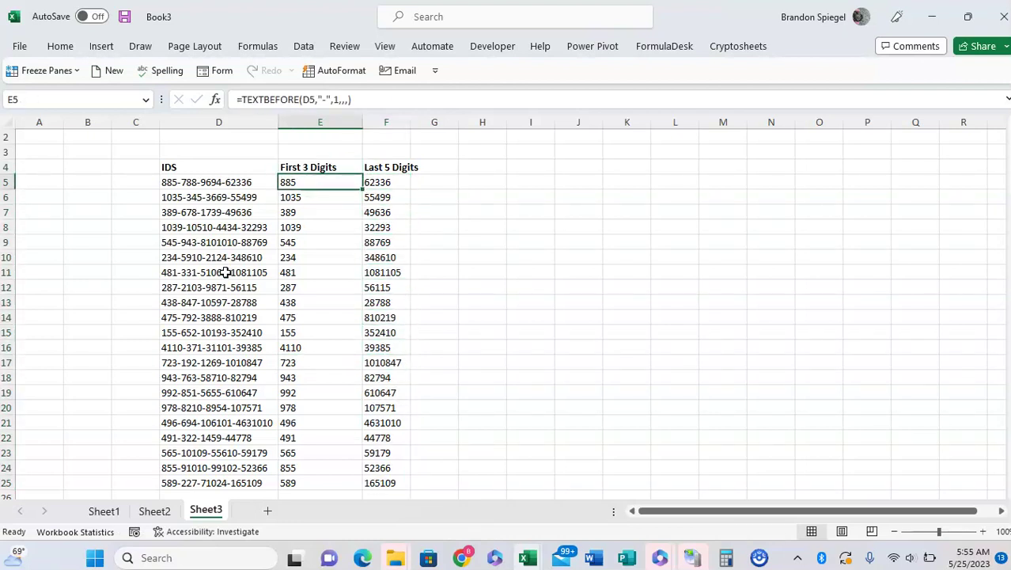
{"action": "key", "text": "ctrl+shift+Down"}
{"action": "key", "text": "ctrl+shift+Up"}
{"action": "key", "text": "ctrl+shift+Down"}
{"action": "key", "text": "ctrl+shift+Up"}
{"action": "key", "text": "Right"}
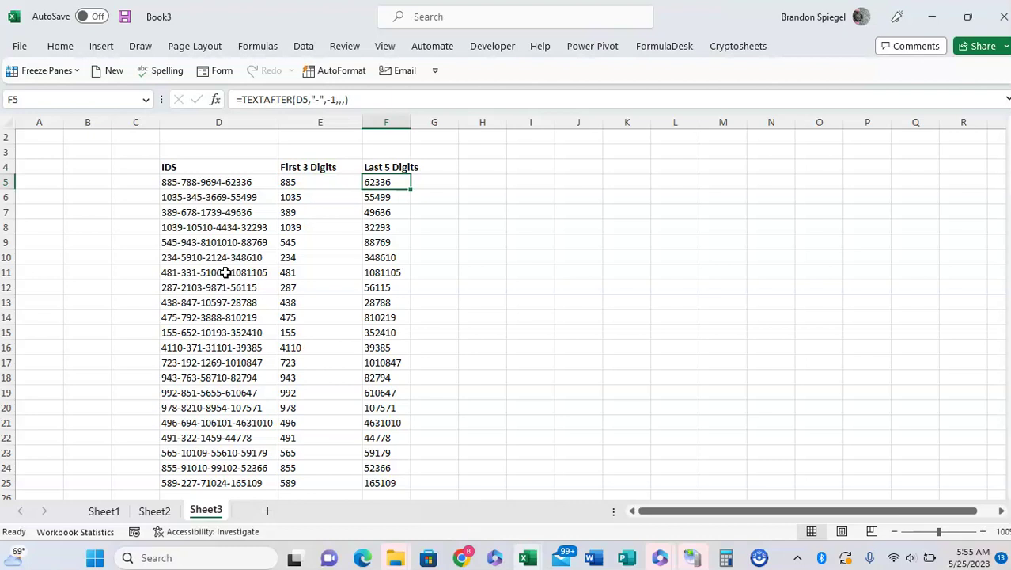